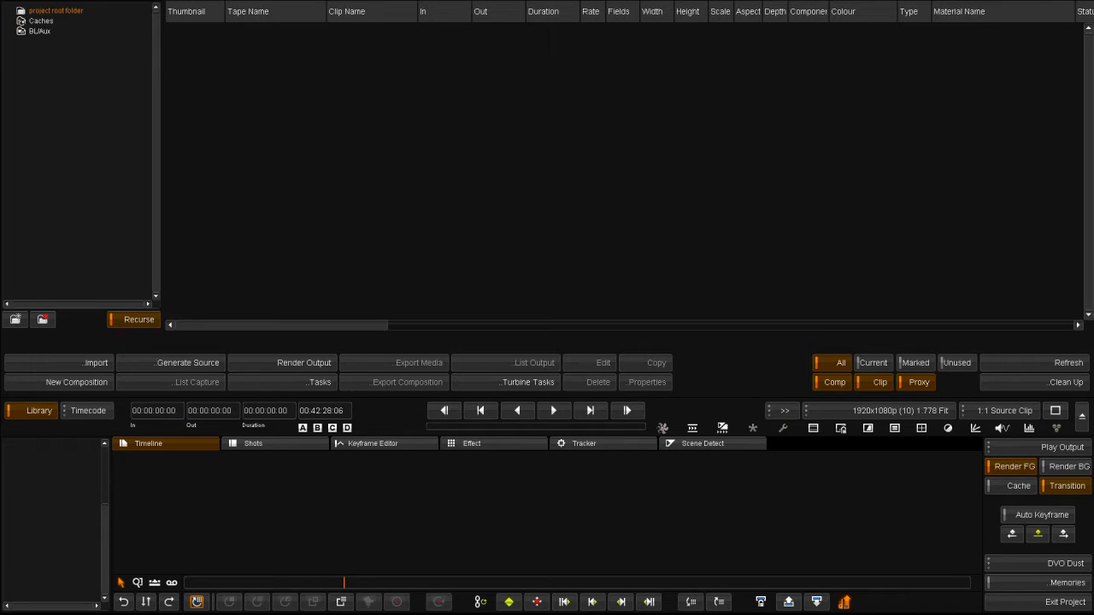
Open the import browser at S:\2010-0_Workflows\Digital_Camera\Dailies\Day-1.
click(75, 361)
click(180, 161)
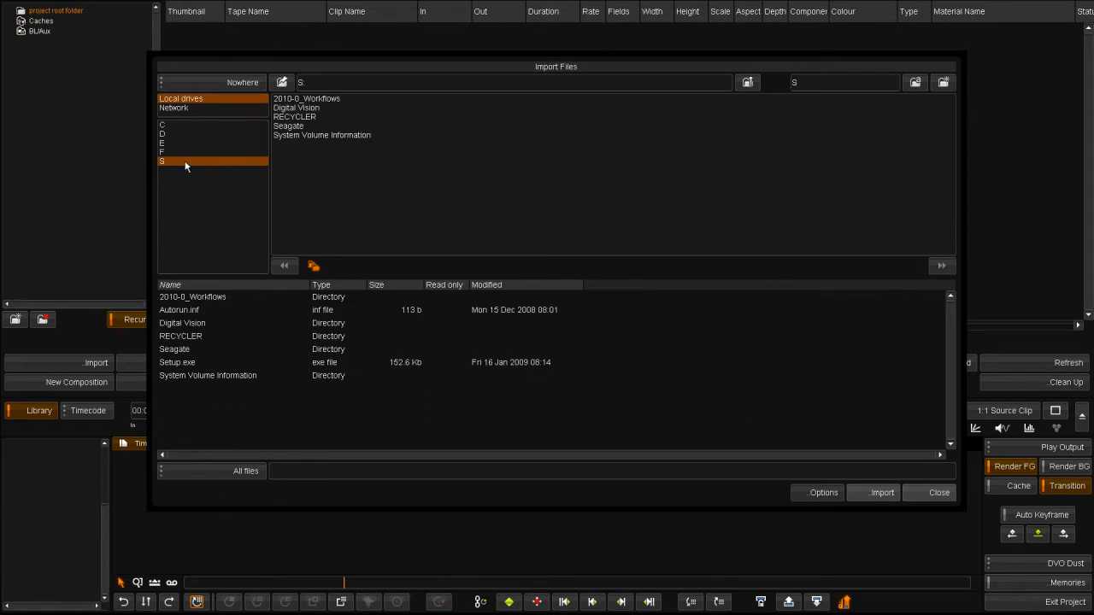
click(290, 107)
click(291, 99)
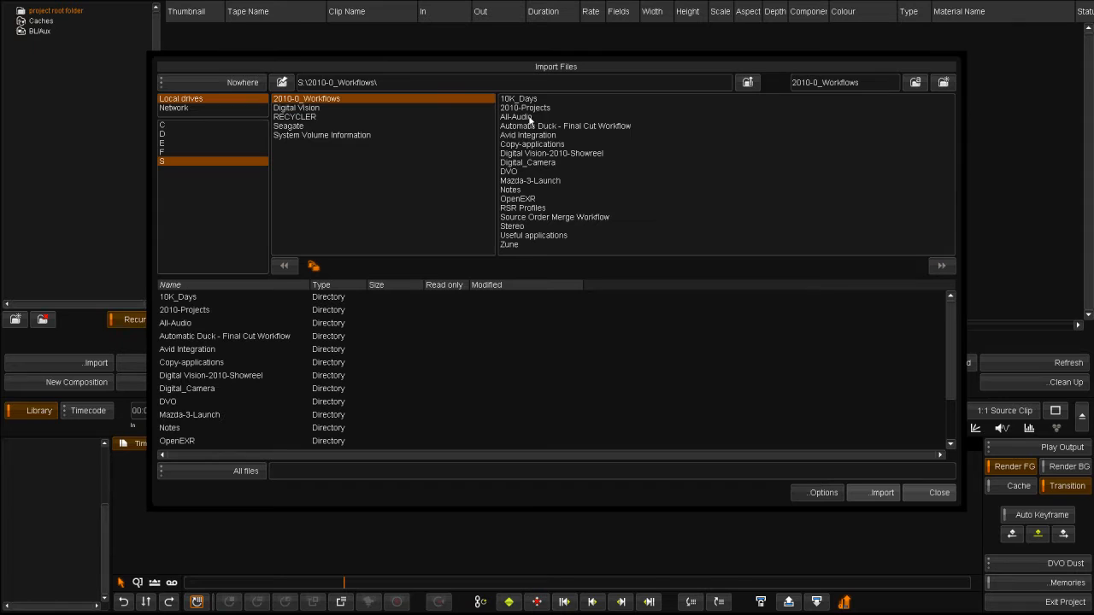
click(519, 164)
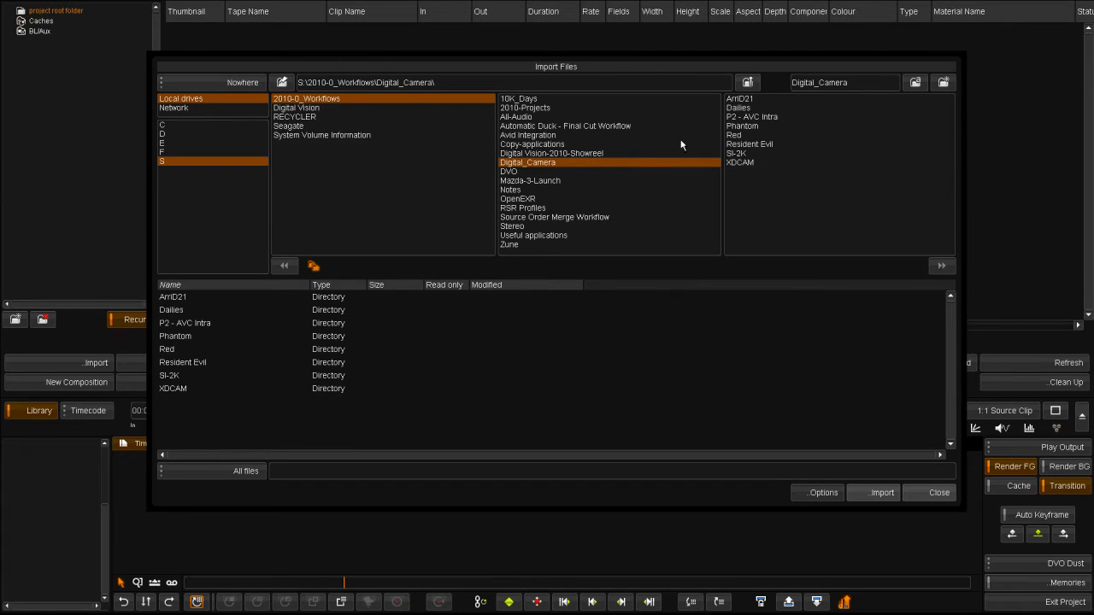
click(737, 108)
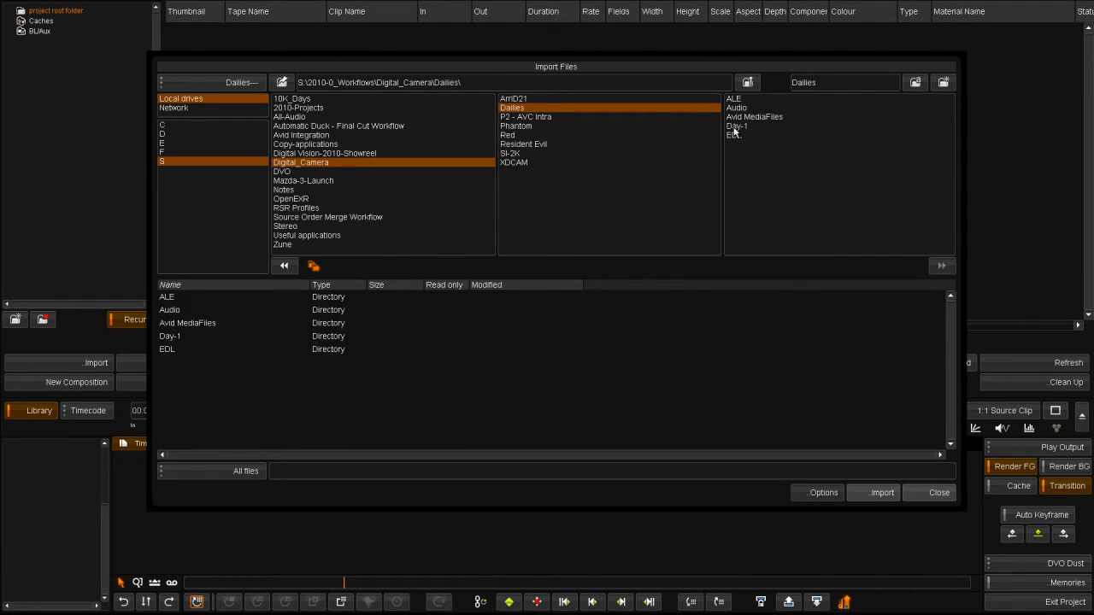
click(735, 127)
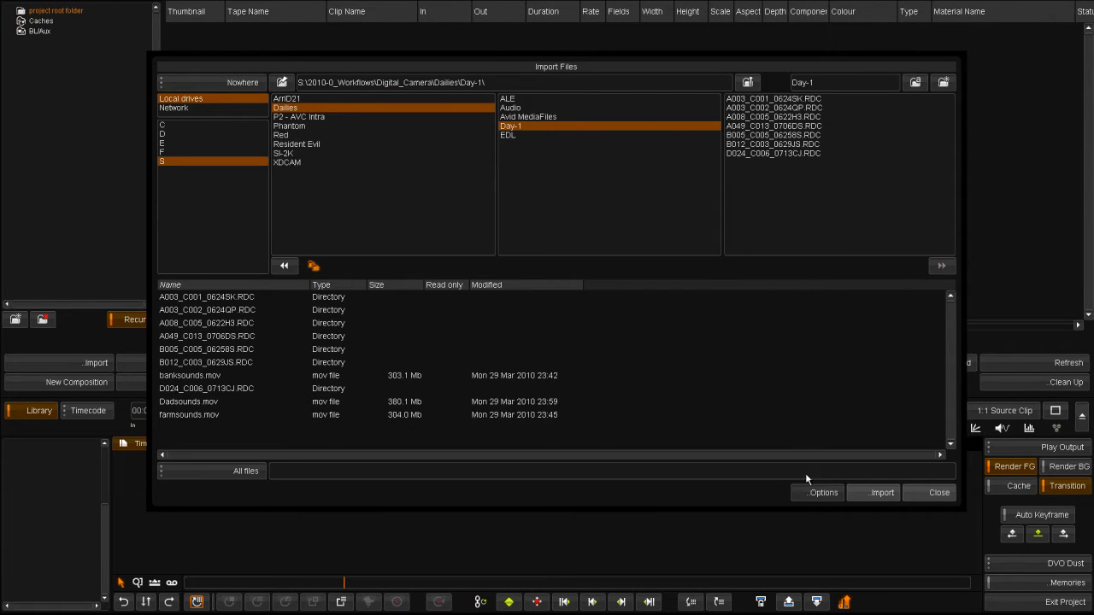
Start the Day-1 import, filtered to r3d files only.
click(859, 490)
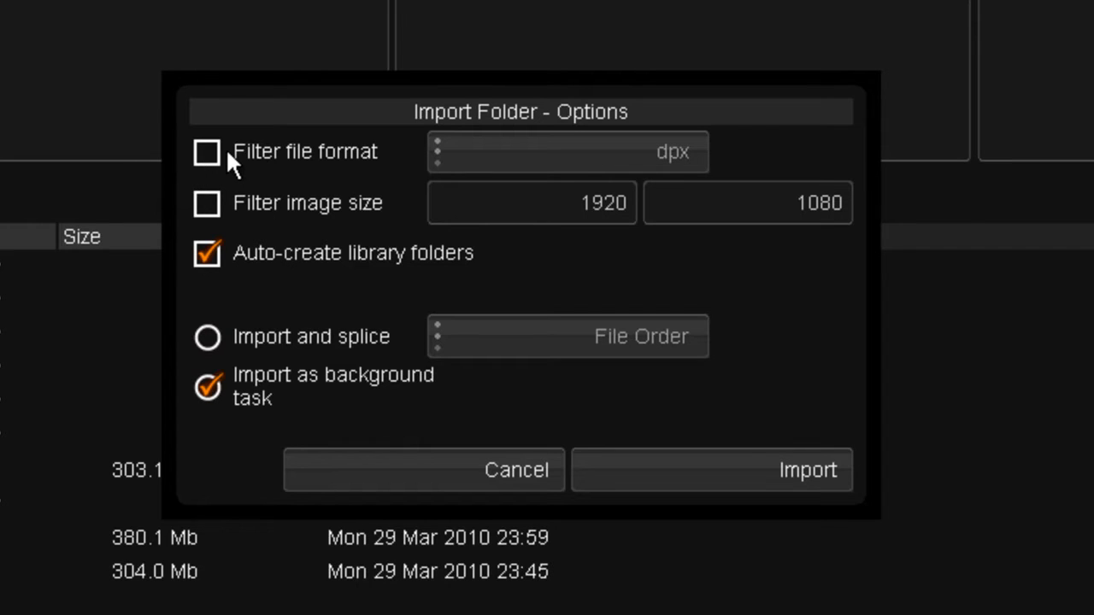
click(226, 148)
click(602, 149)
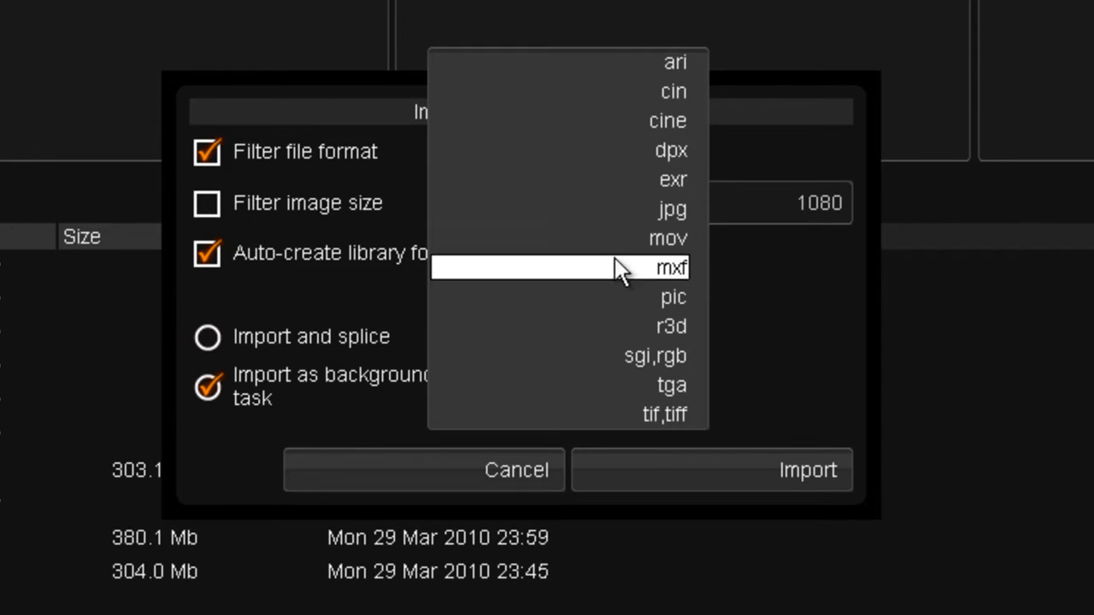
click(628, 330)
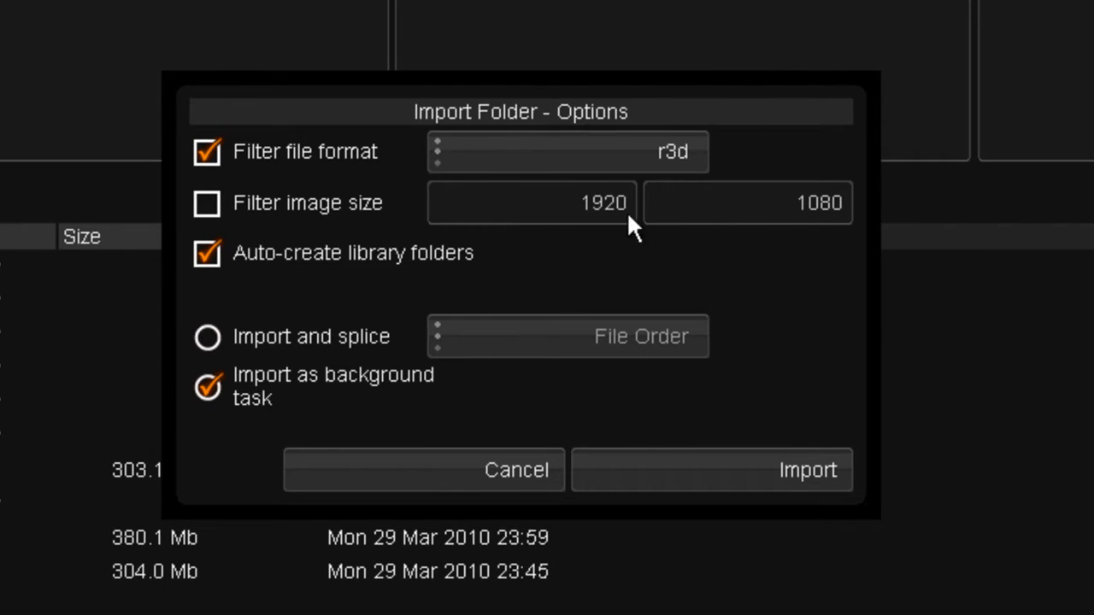
Splice the imported clips into a new composition in timecode order, then close the browser.
click(260, 345)
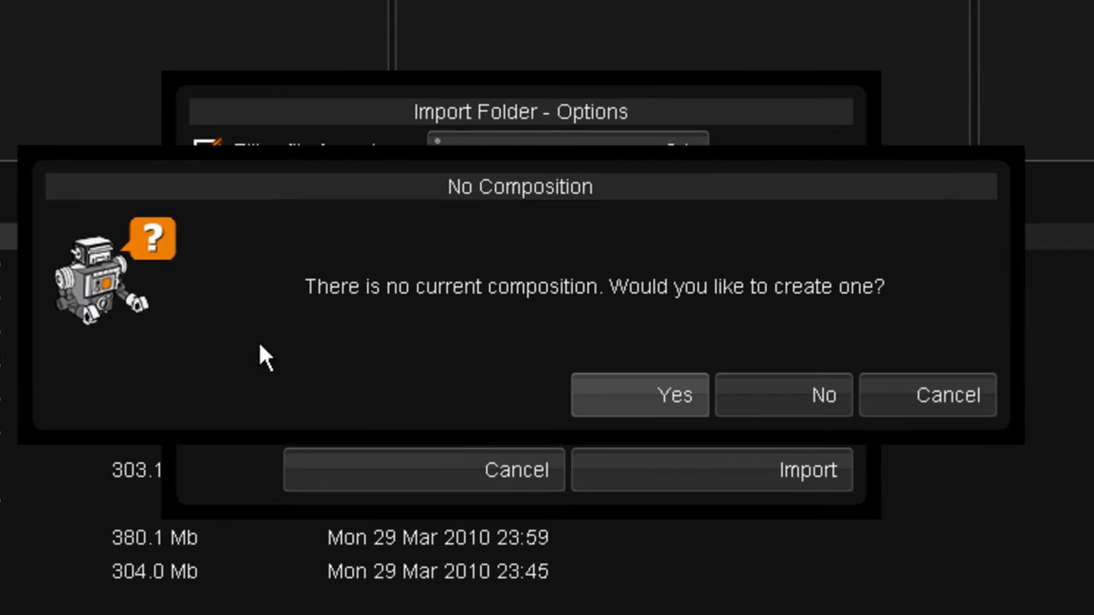
click(624, 395)
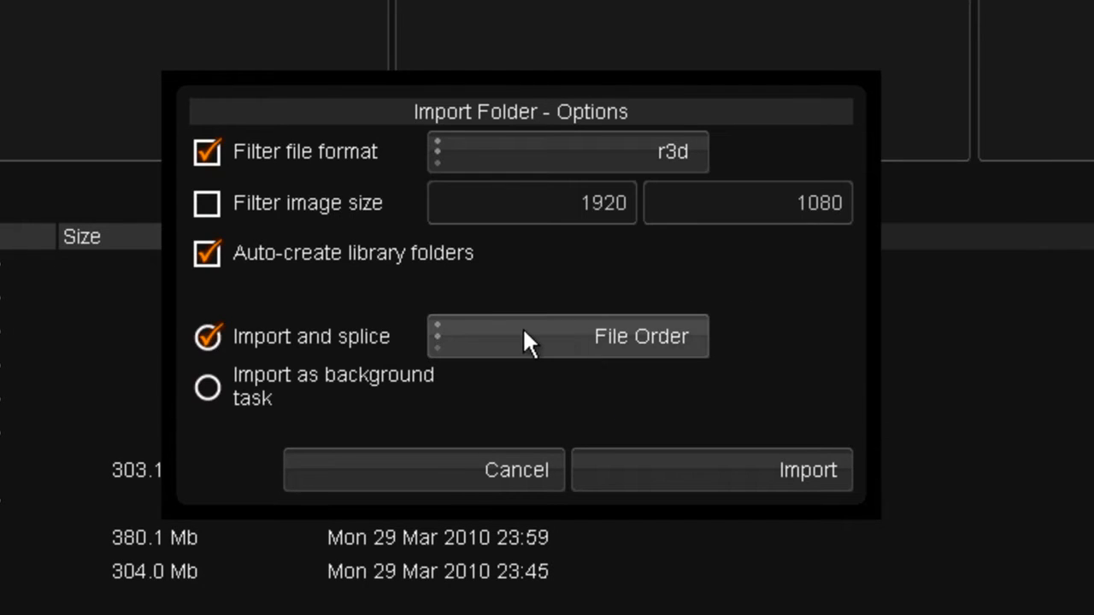
click(526, 338)
click(531, 367)
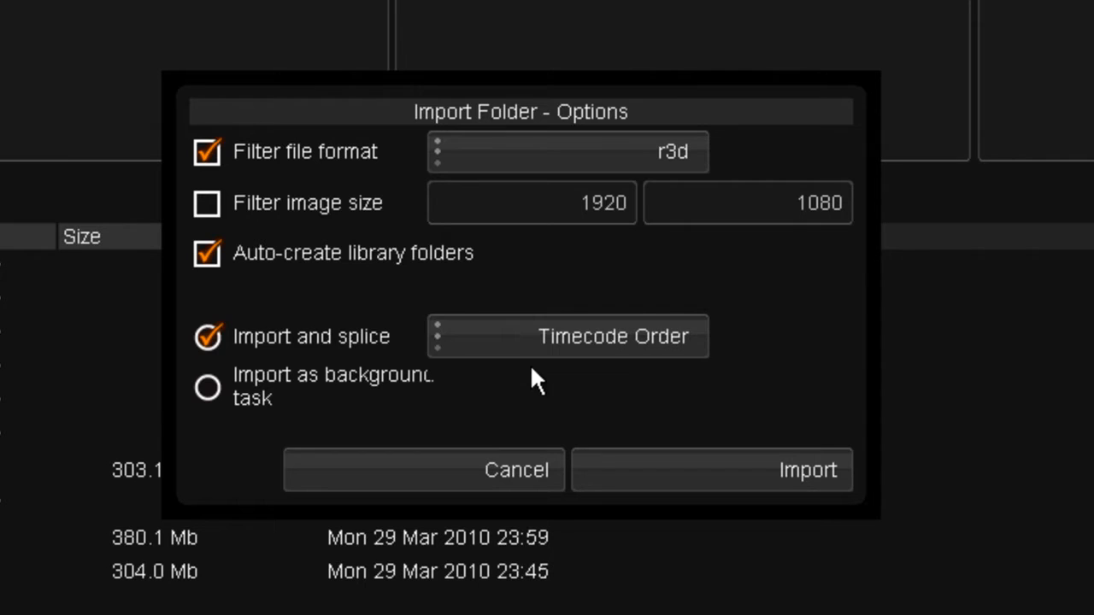
click(617, 460)
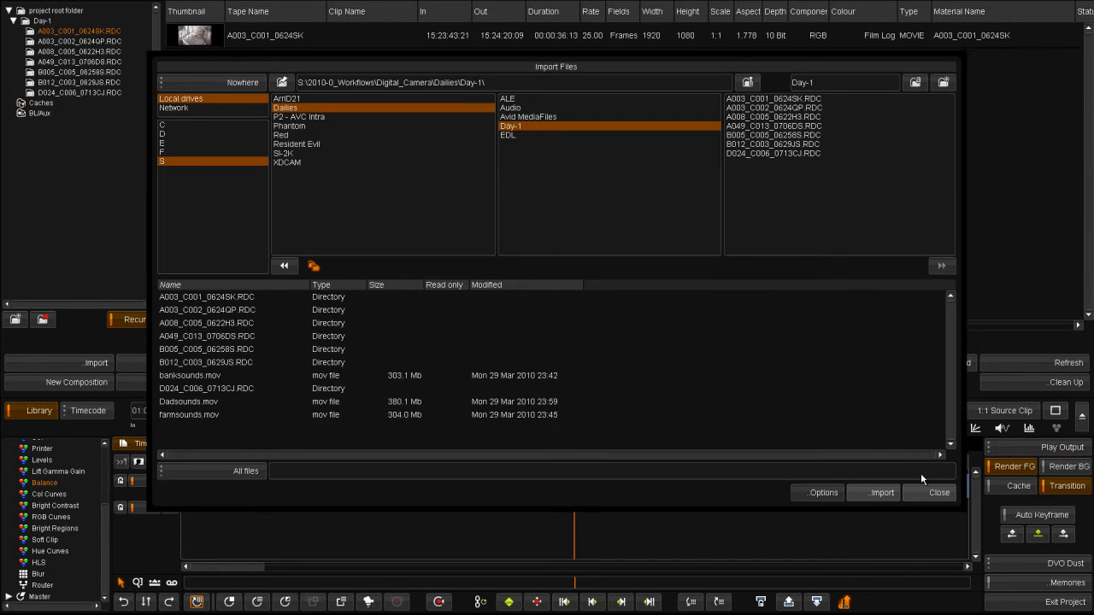
click(931, 494)
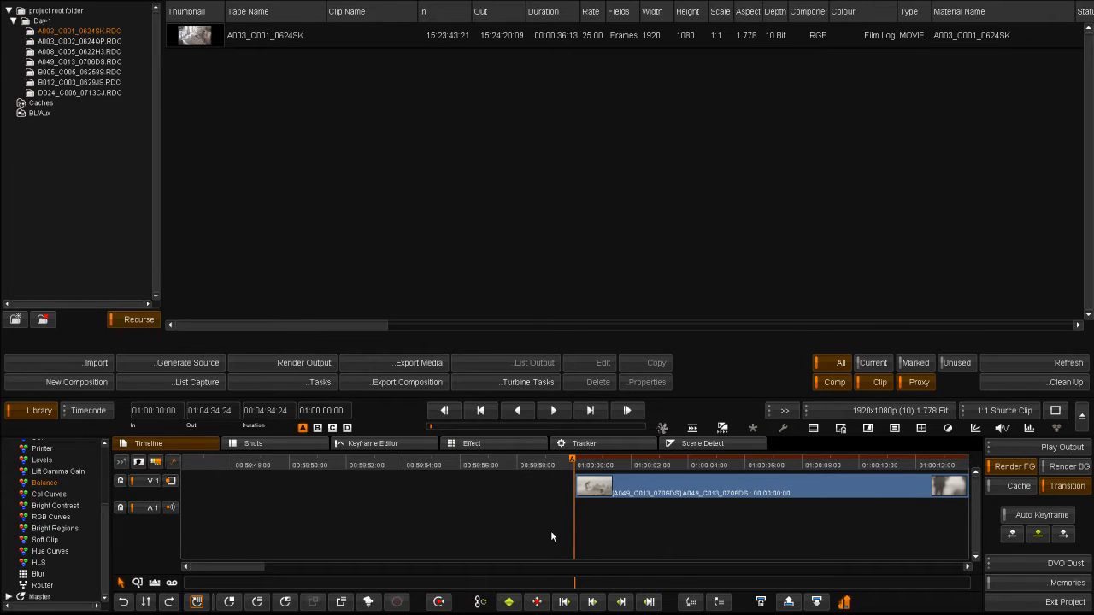
Hide the library, zoom the timeline out and scrub through the spliced clips into B005.
click(619, 462)
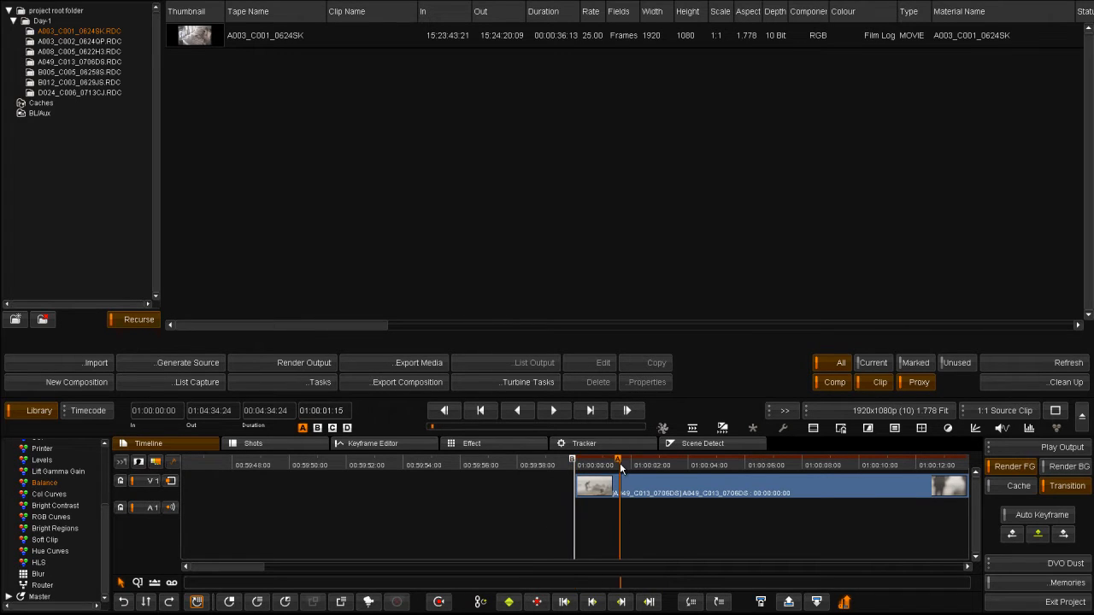
click(38, 417)
drag(241, 565, 342, 567)
scroll(413, 530, down, 6)
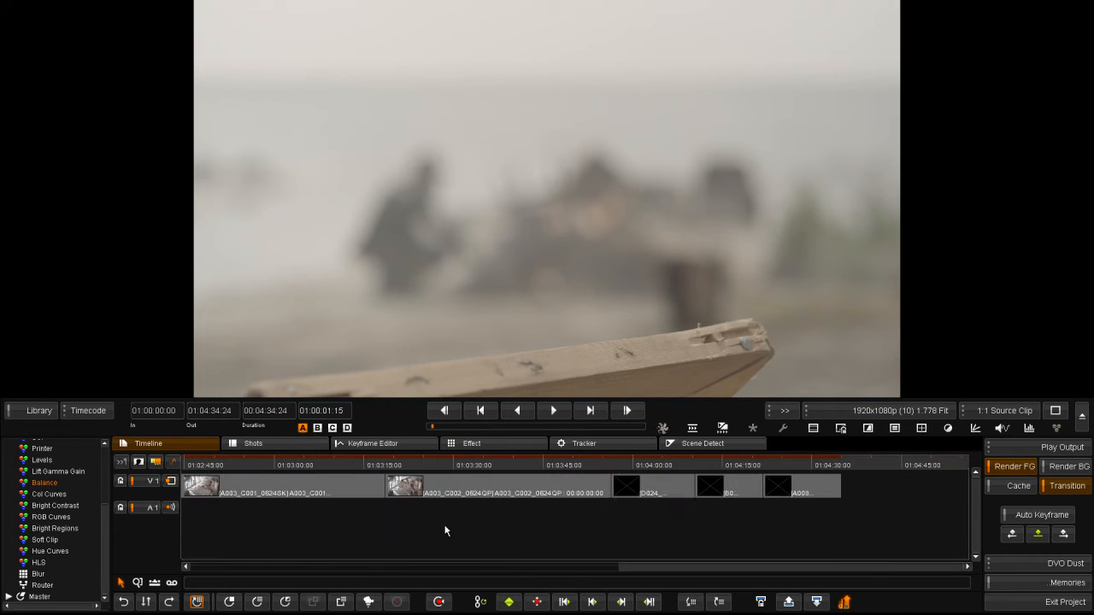
scroll(444, 531, down, 4)
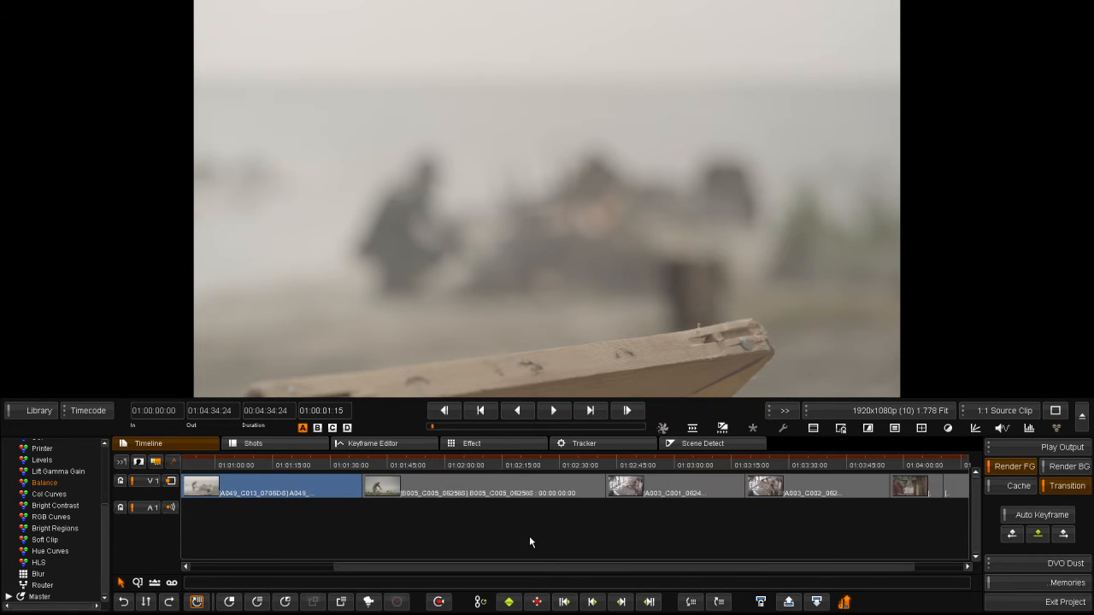
scroll(530, 537, down, 3)
drag(505, 569, 270, 559)
drag(224, 463, 308, 466)
Show the library again and select all seven clips in the Day-1 folder.
click(39, 410)
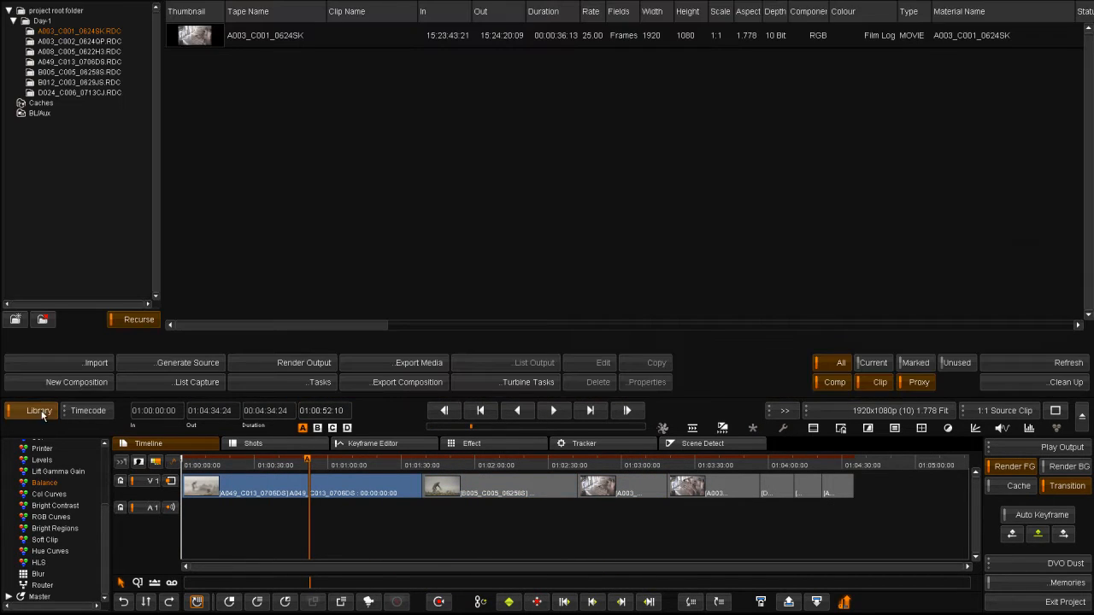
click(39, 21)
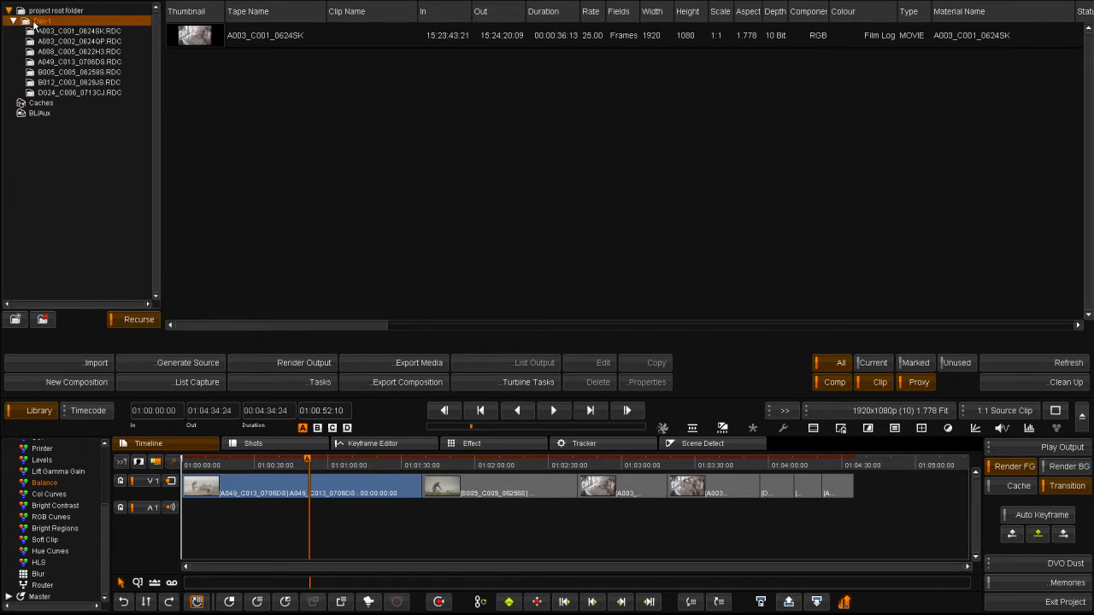
click(58, 10)
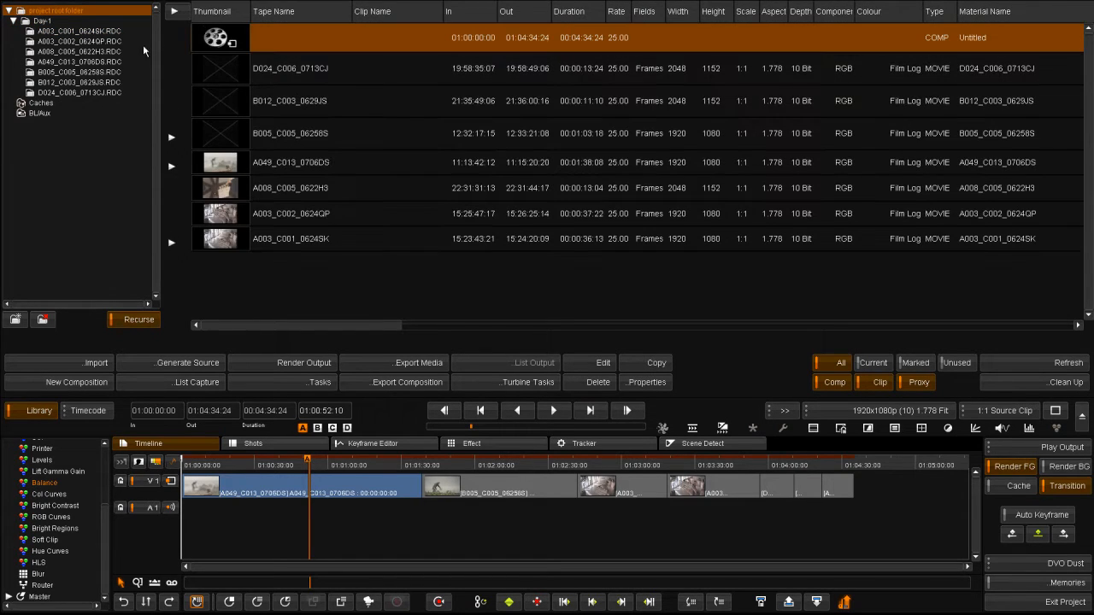
click(40, 20)
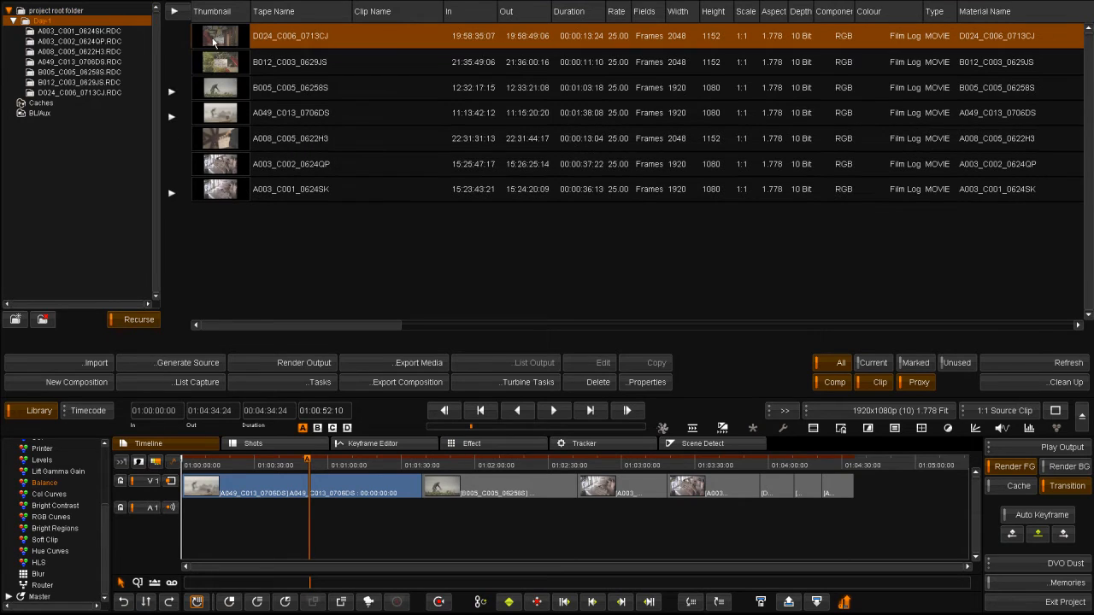
shift+click(220, 189)
Set R3D Scale/Quality to 1/4 Medium for the seven selected Day-1 clips.
click(646, 382)
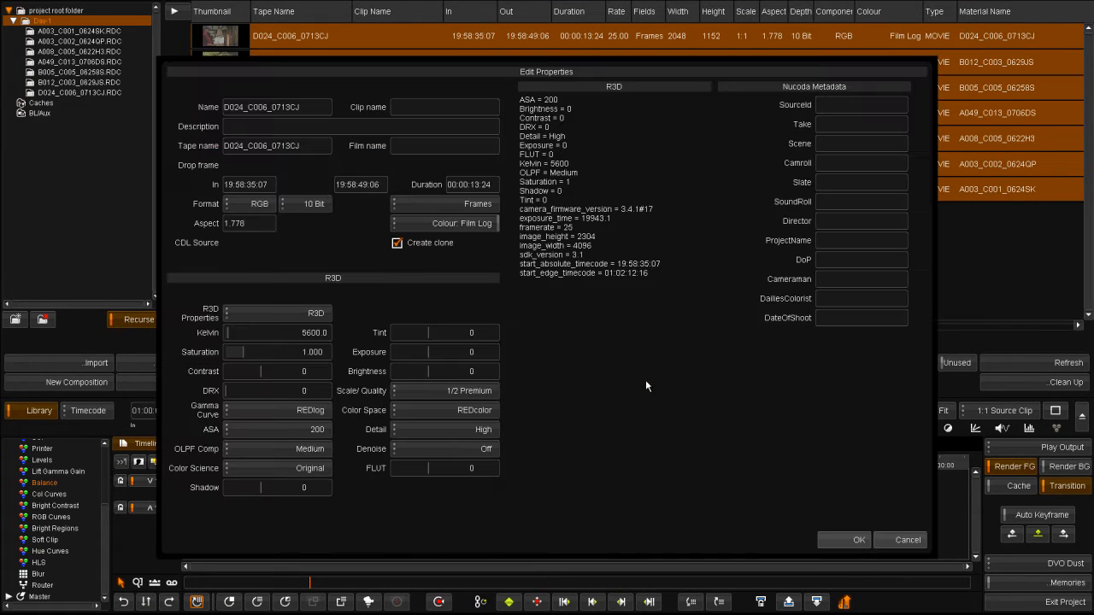
click(444, 390)
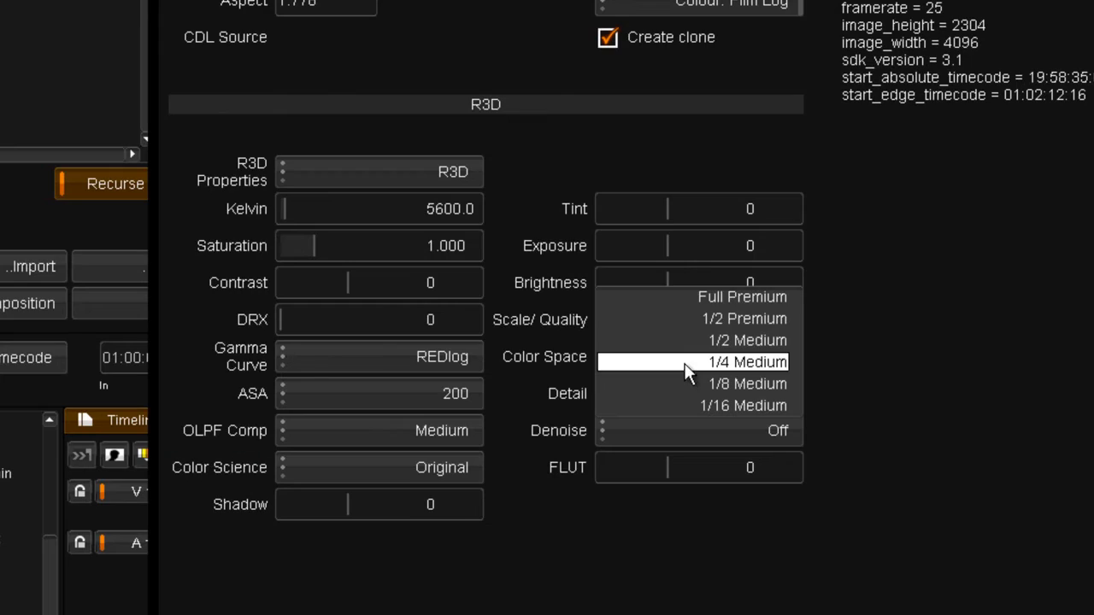
click(441, 411)
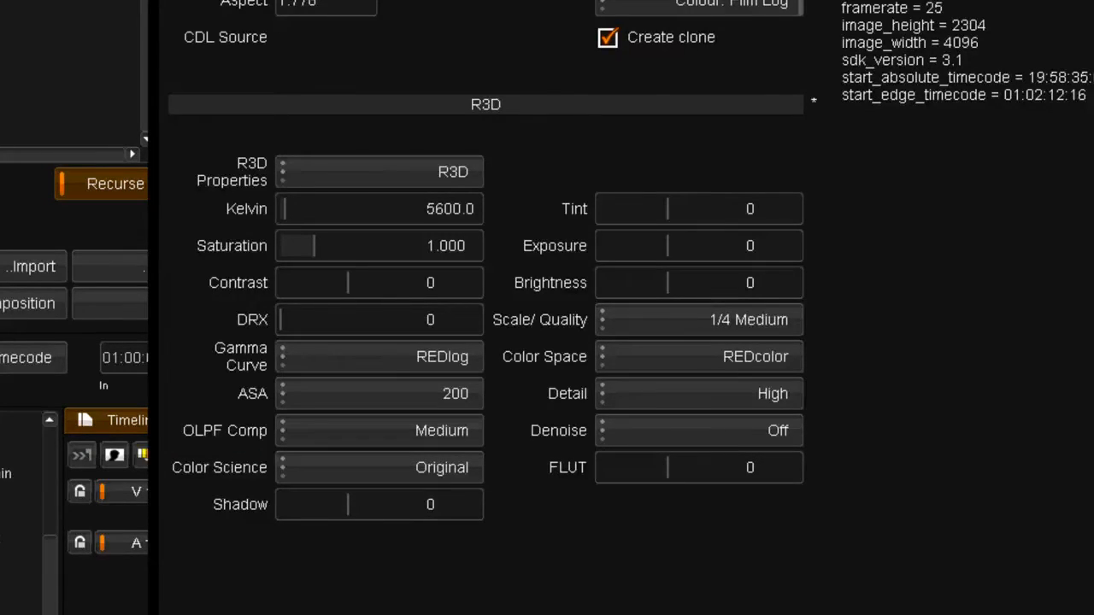
key(Return)
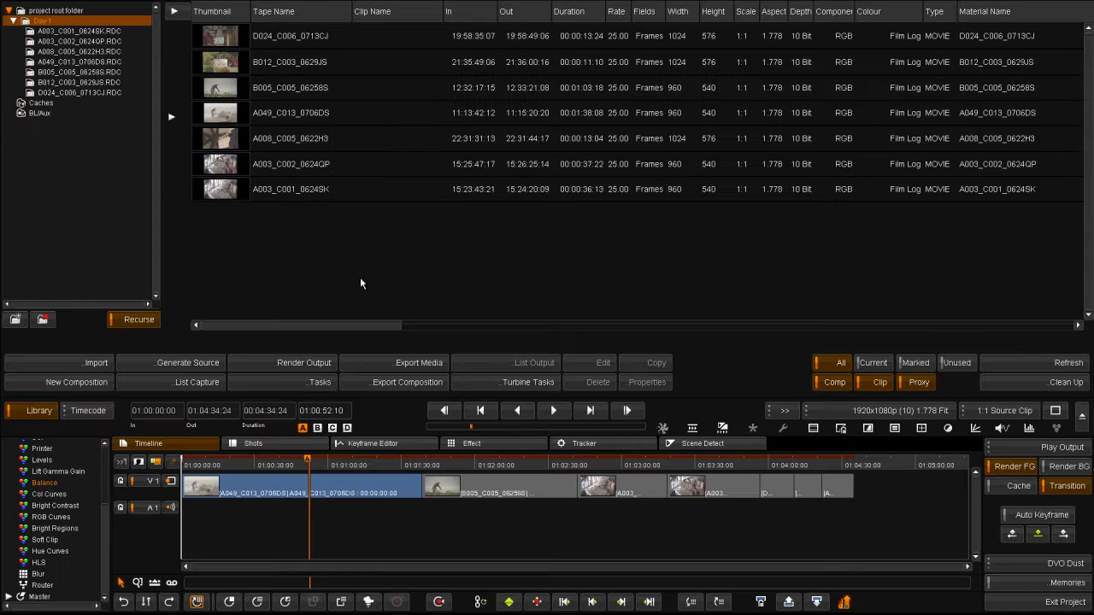
Select all seven Day-1 clips, from D024 onward, and open their properties.
drag(295, 467, 315, 447)
click(202, 188)
click(206, 179)
click(226, 34)
shift+click(219, 193)
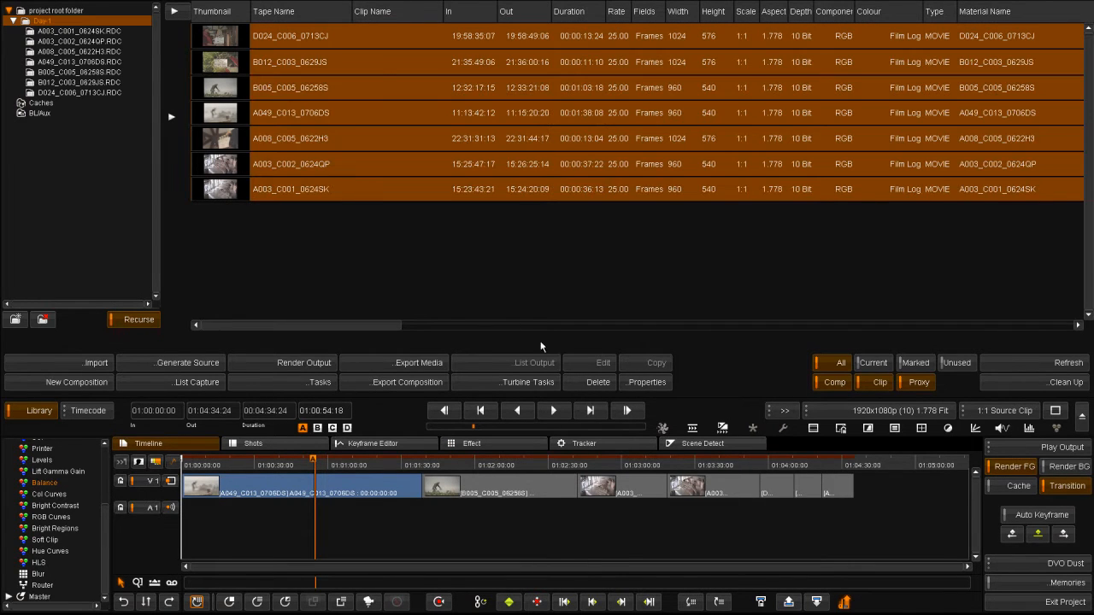
click(642, 382)
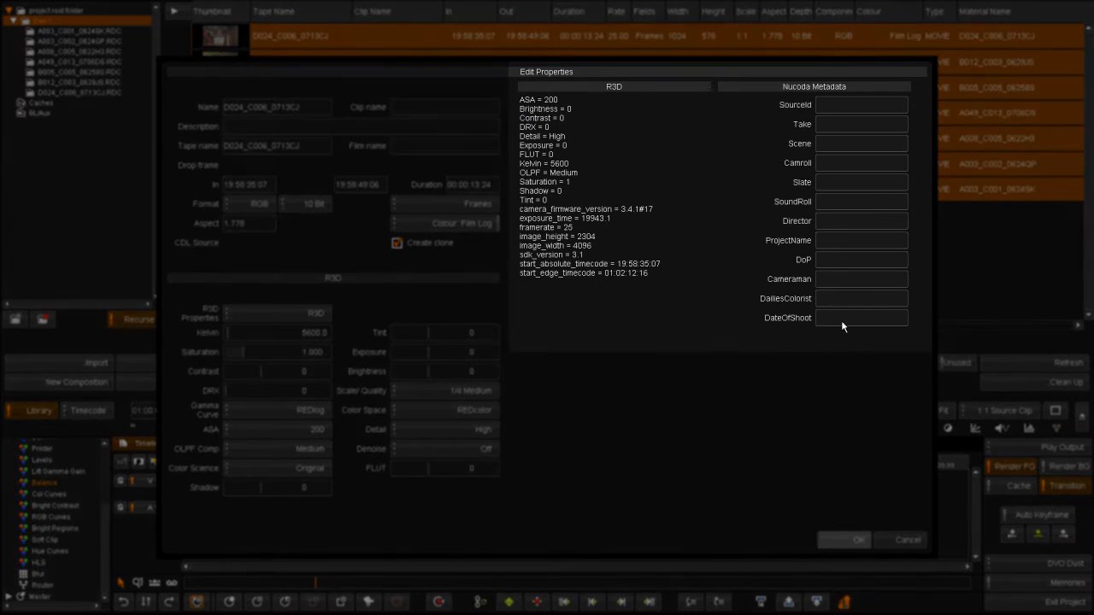
Enter DateOfShoot 06 07 2009, the dailies colorist's name and the director's name.
click(840, 320)
text(06)
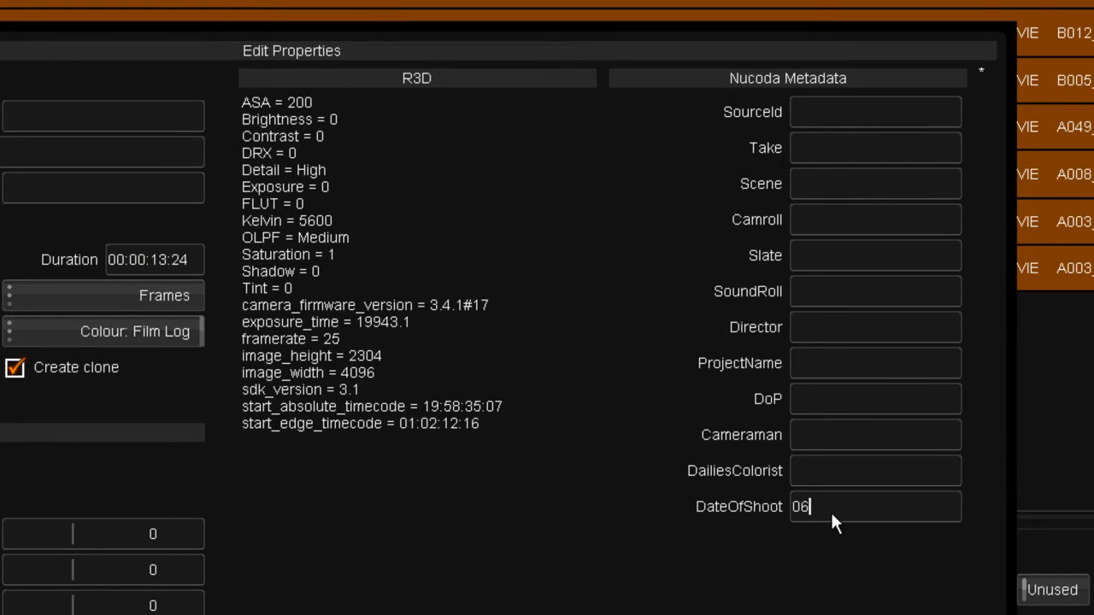
text( 07 2009)
click(845, 481)
click(838, 328)
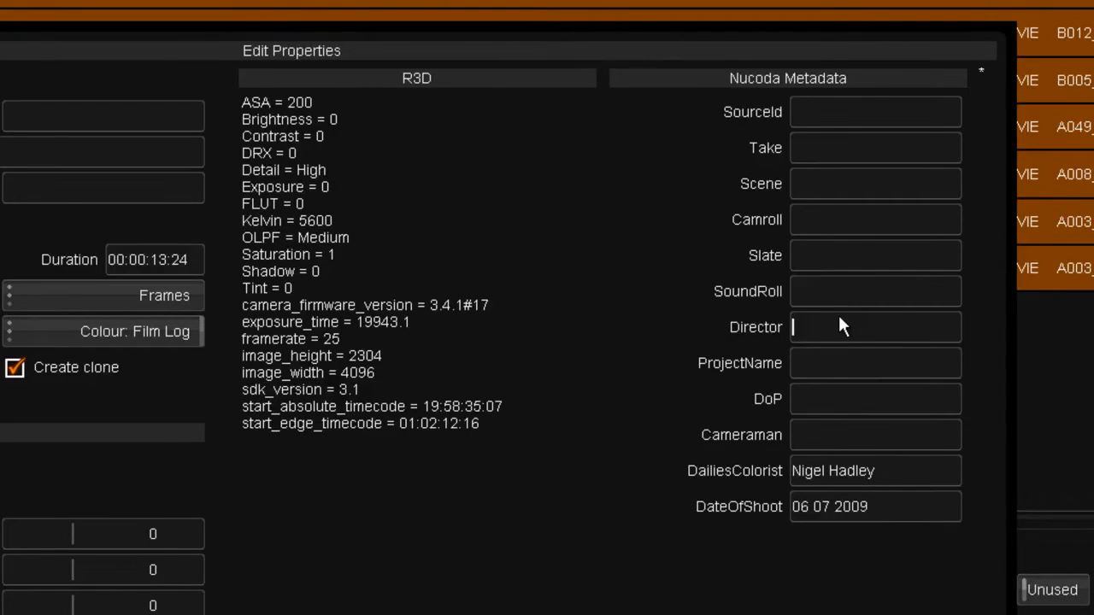
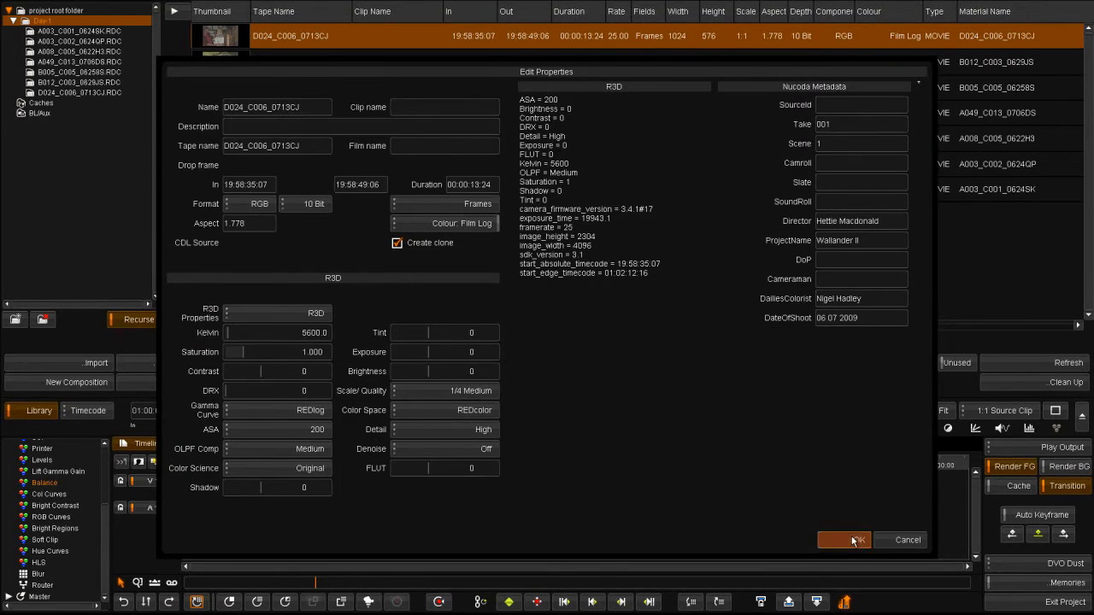
Confirm the shared metadata, then give clip B012_C003_0629JS take 2 and its scene number.
click(853, 540)
click(227, 55)
click(640, 378)
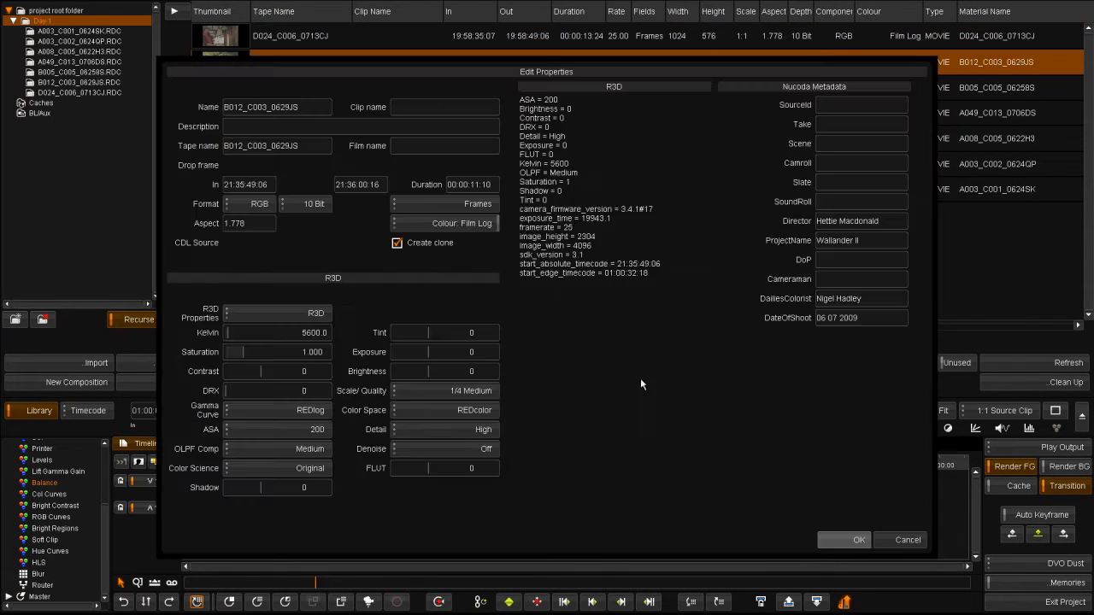
click(835, 124)
text(2)
click(843, 144)
text(5)
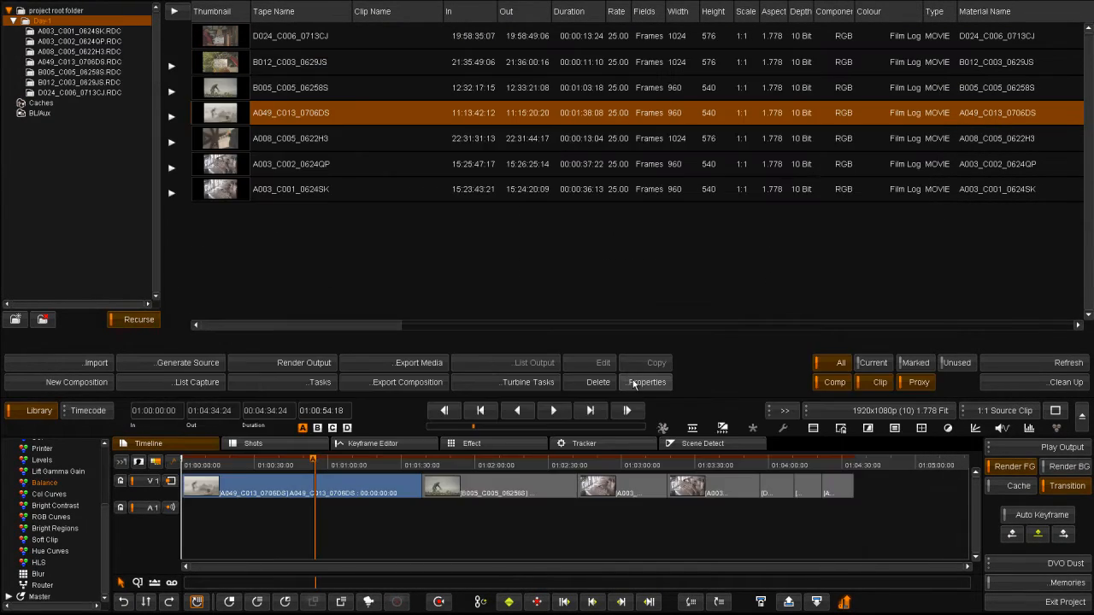
Give clip A049_C013_0706DS take 9, then move on to clip A008_C005_0622H3.
click(636, 384)
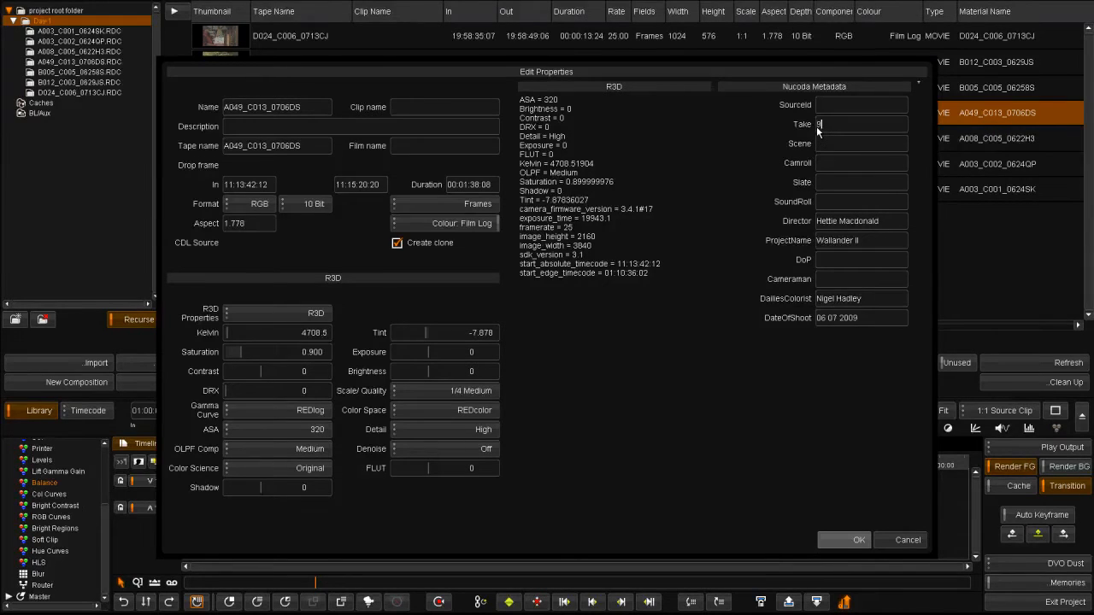
text(9)
click(840, 541)
click(242, 146)
click(632, 382)
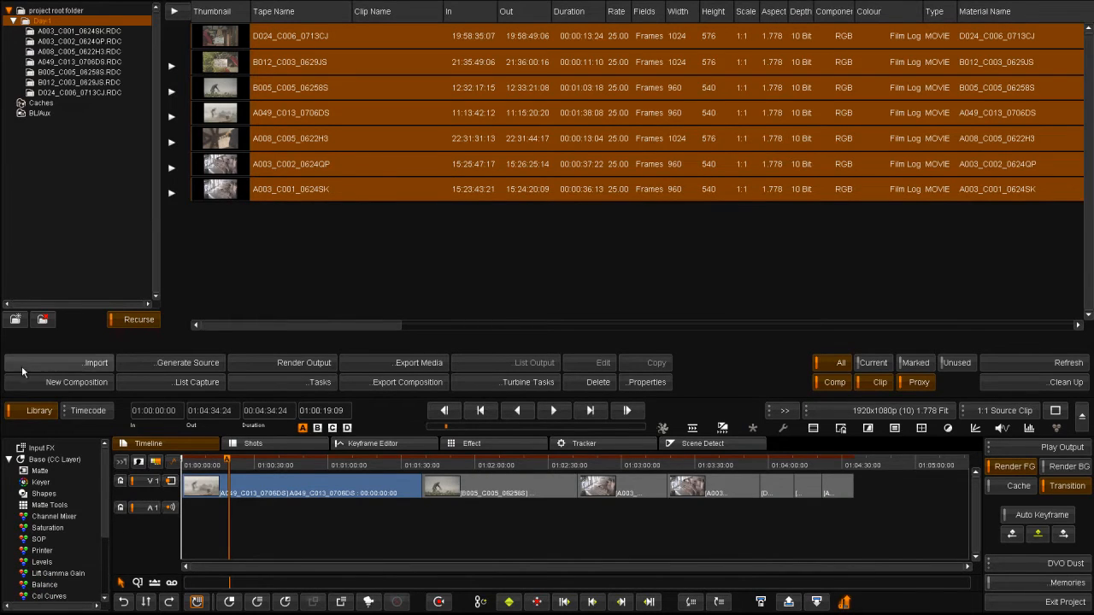
Recall the stored desaturated grade from Memories onto the first timeline clip.
click(37, 413)
drag(246, 470, 281, 470)
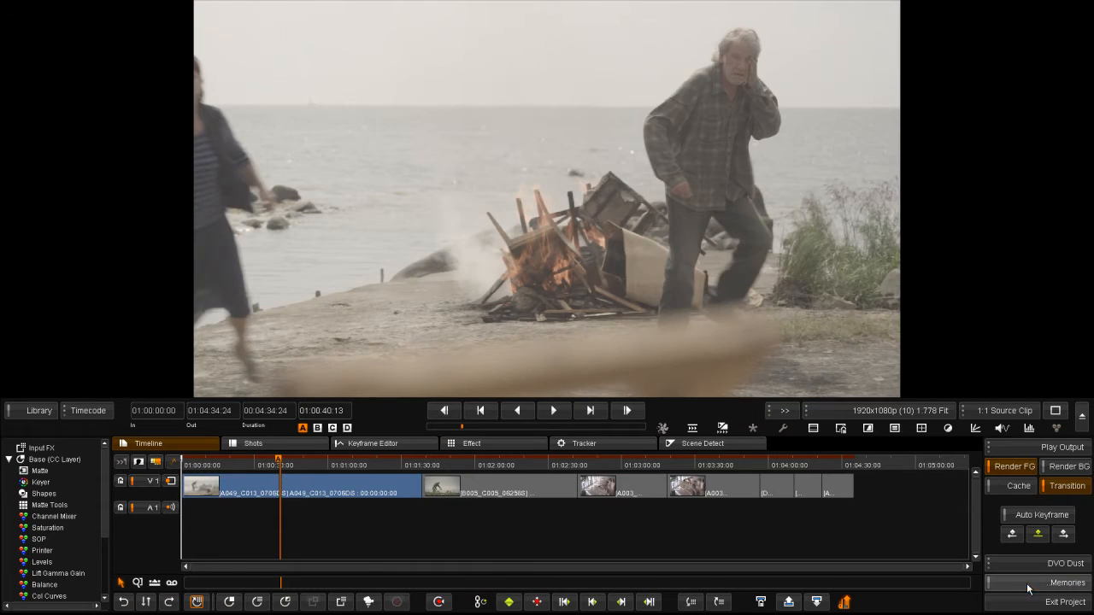
click(1066, 583)
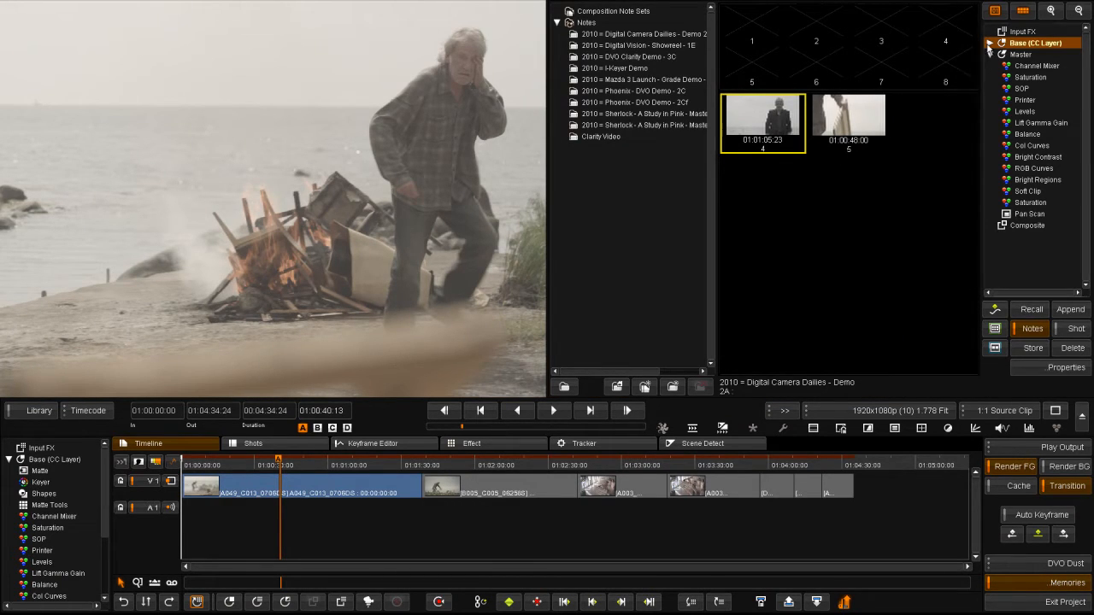
click(1034, 312)
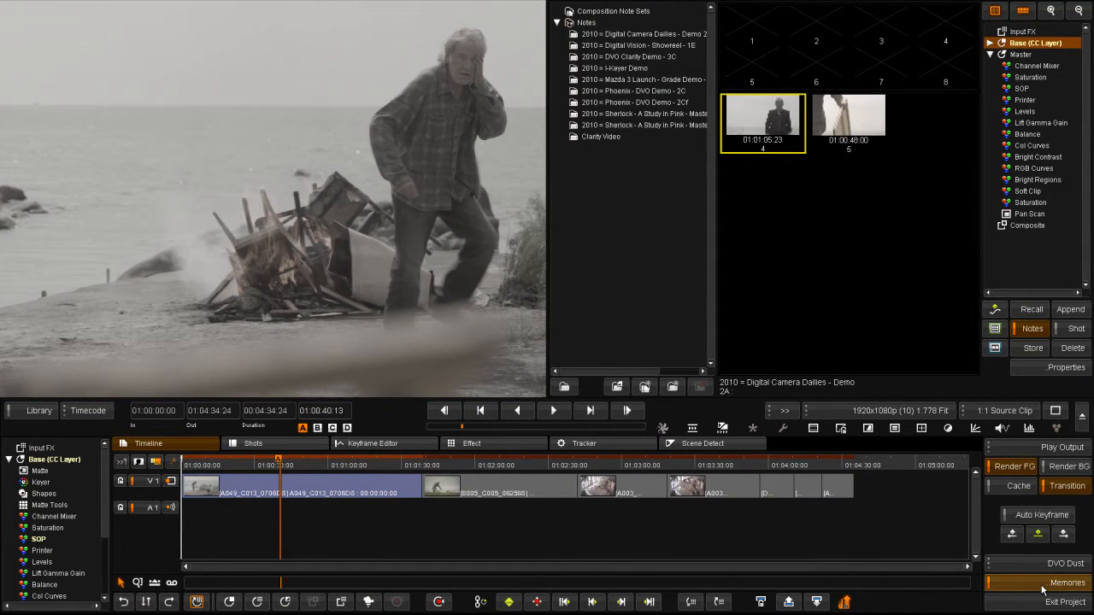
click(1049, 590)
Recall the same stored grade onto clips B005 through the timeline end.
drag(280, 470, 408, 470)
click(441, 475)
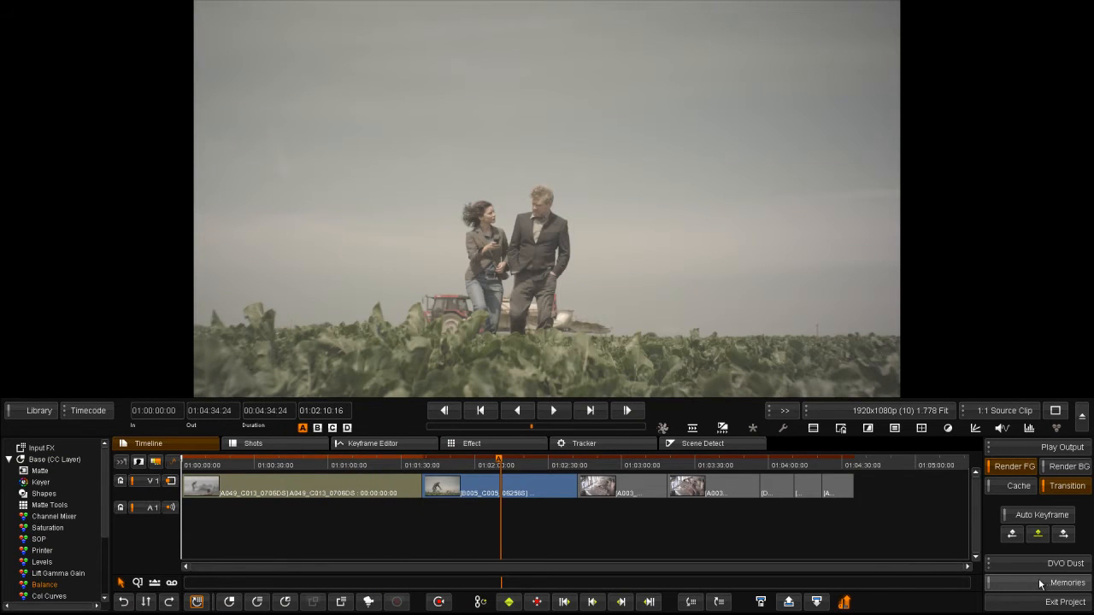
click(1036, 581)
drag(879, 525, 464, 487)
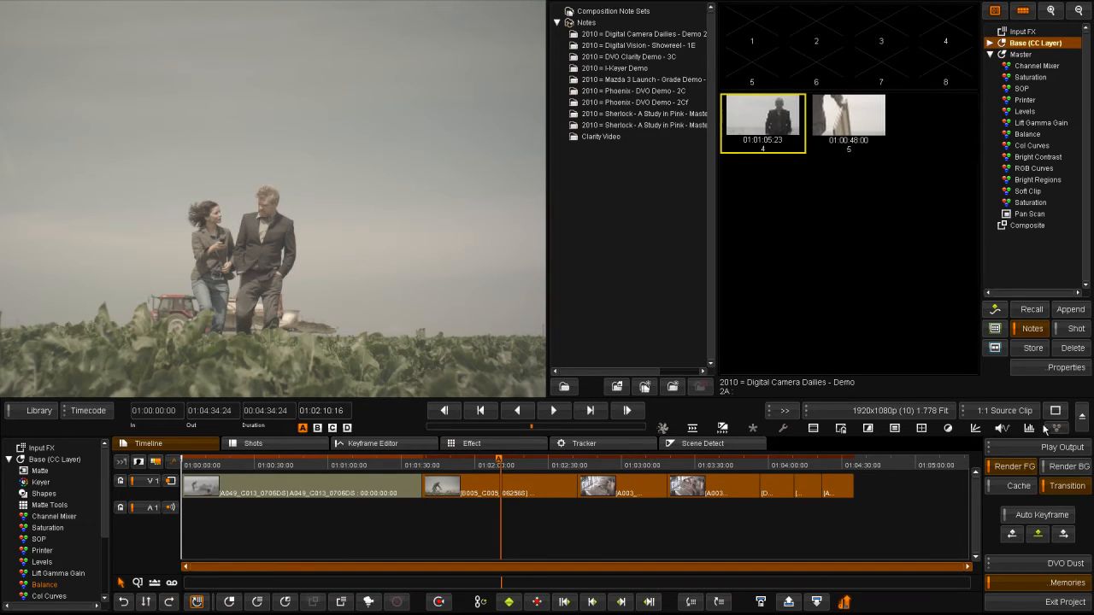
click(1032, 311)
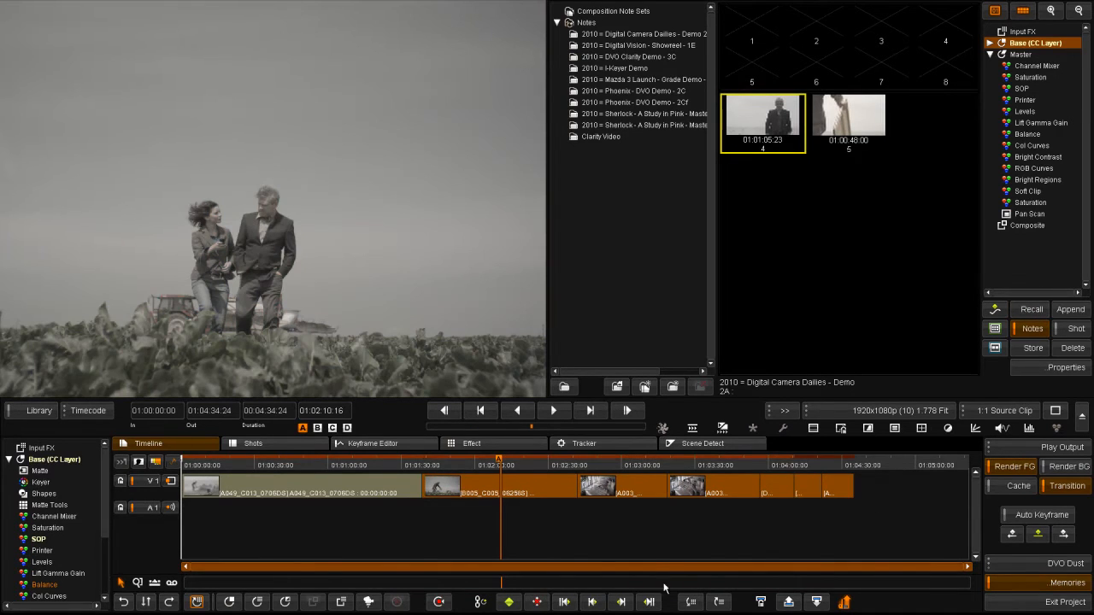
click(655, 552)
click(334, 465)
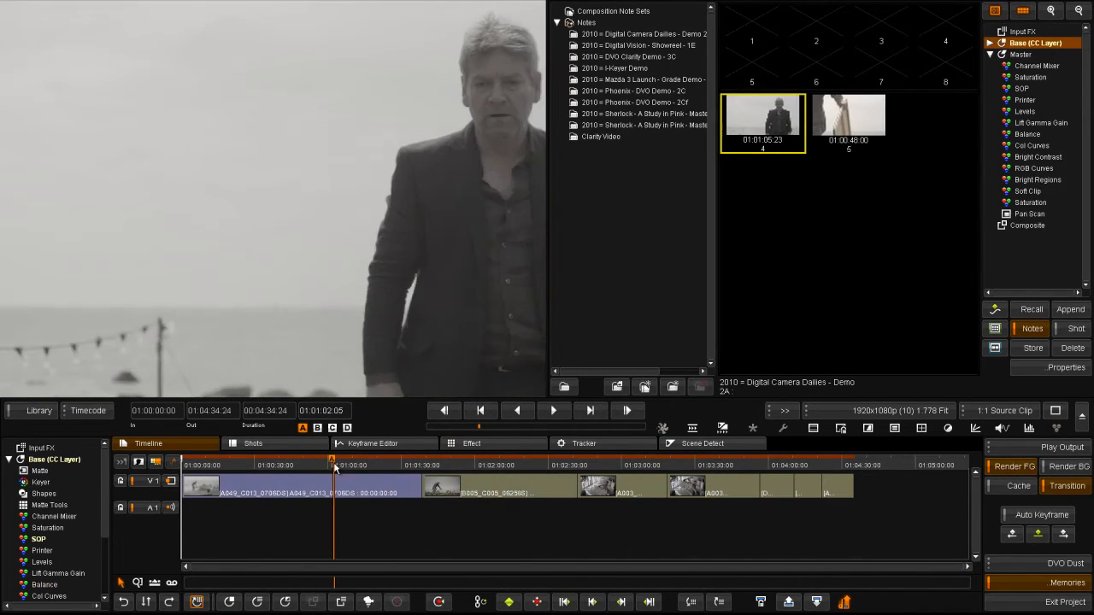
click(1063, 588)
click(298, 464)
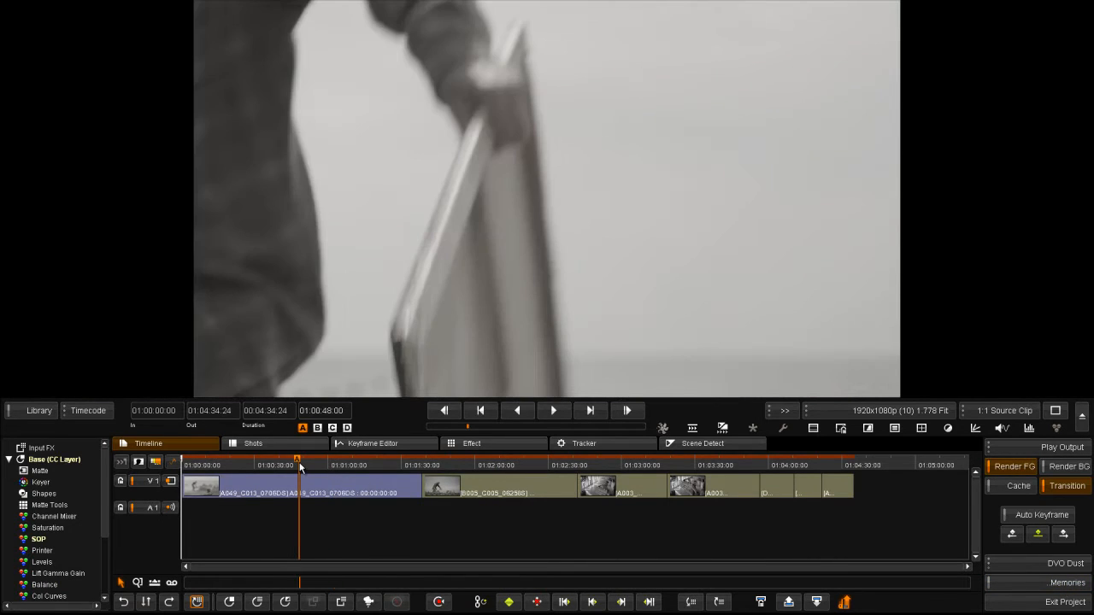
click(36, 412)
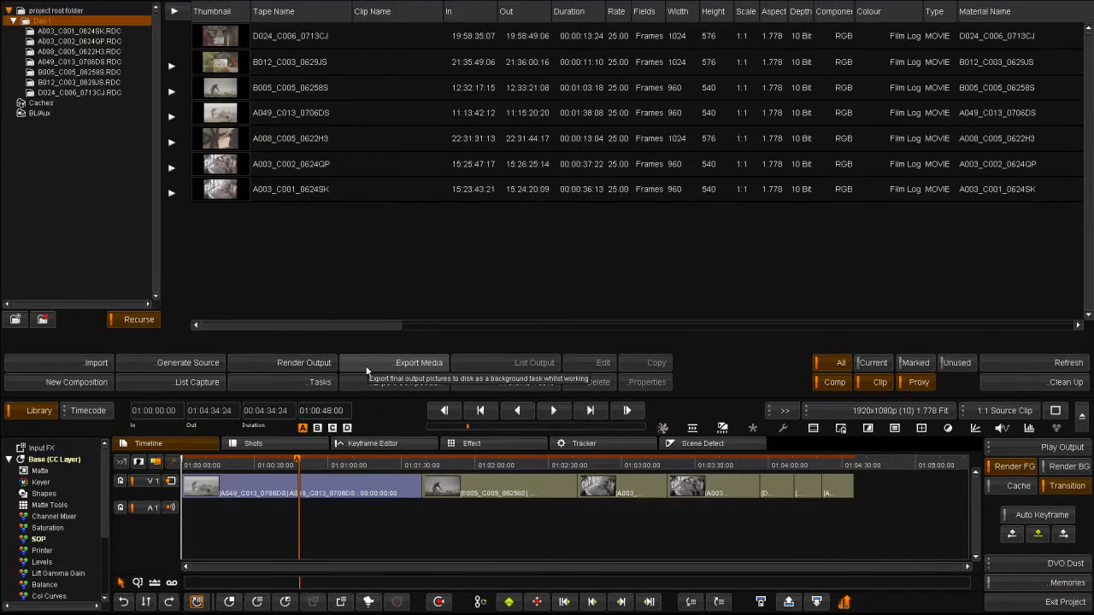
Set export to MXF:DNxHD 40 1080p, cache None, Tracks Multi Src TC, and choose Test.ale for ALE.
click(366, 368)
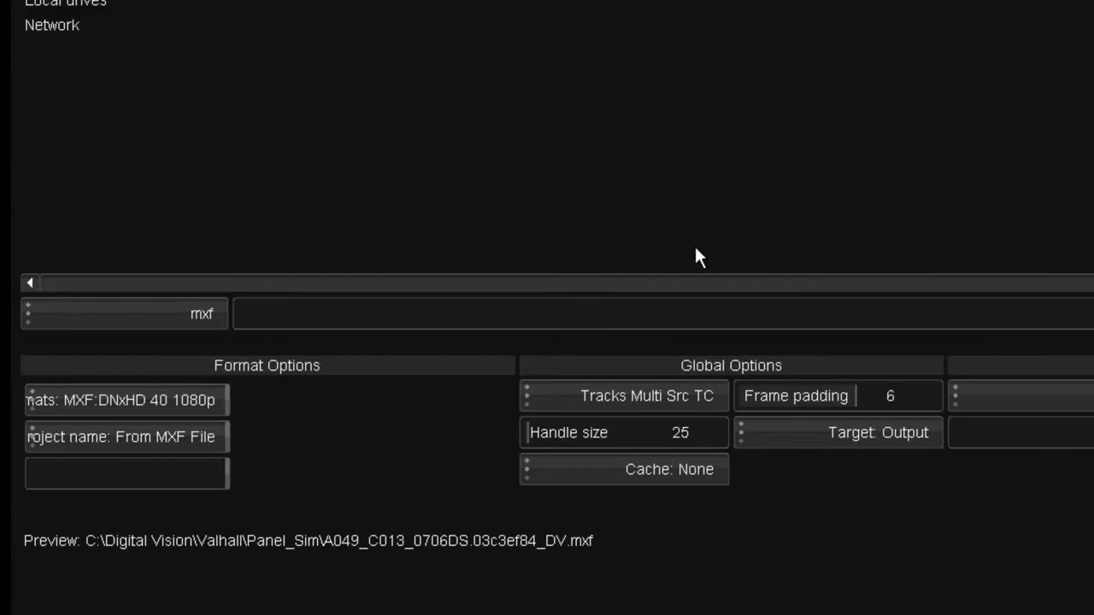
click(106, 405)
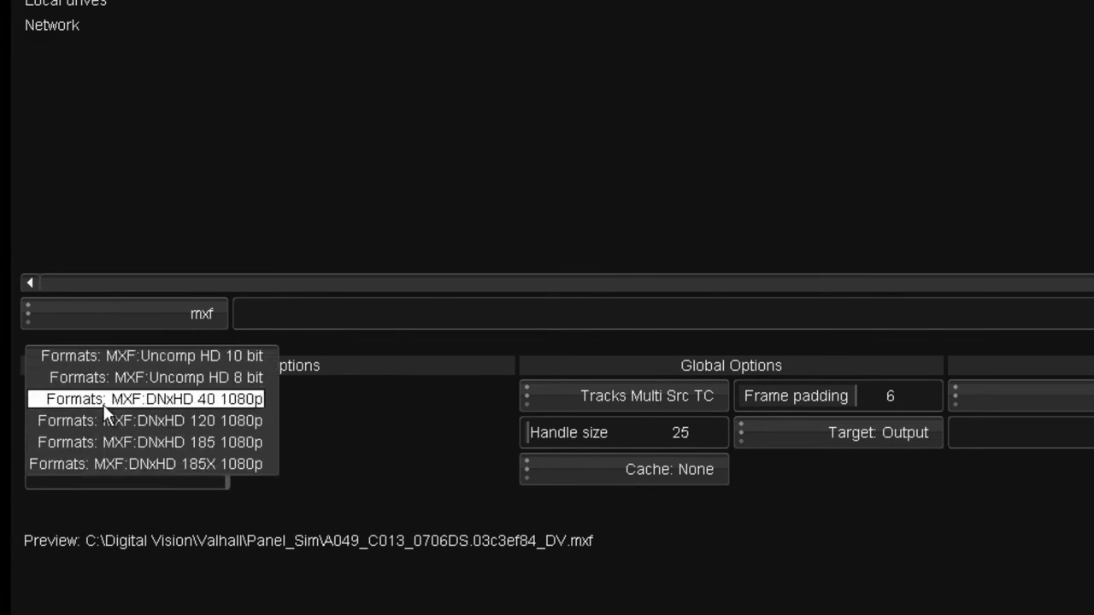
click(102, 402)
click(552, 474)
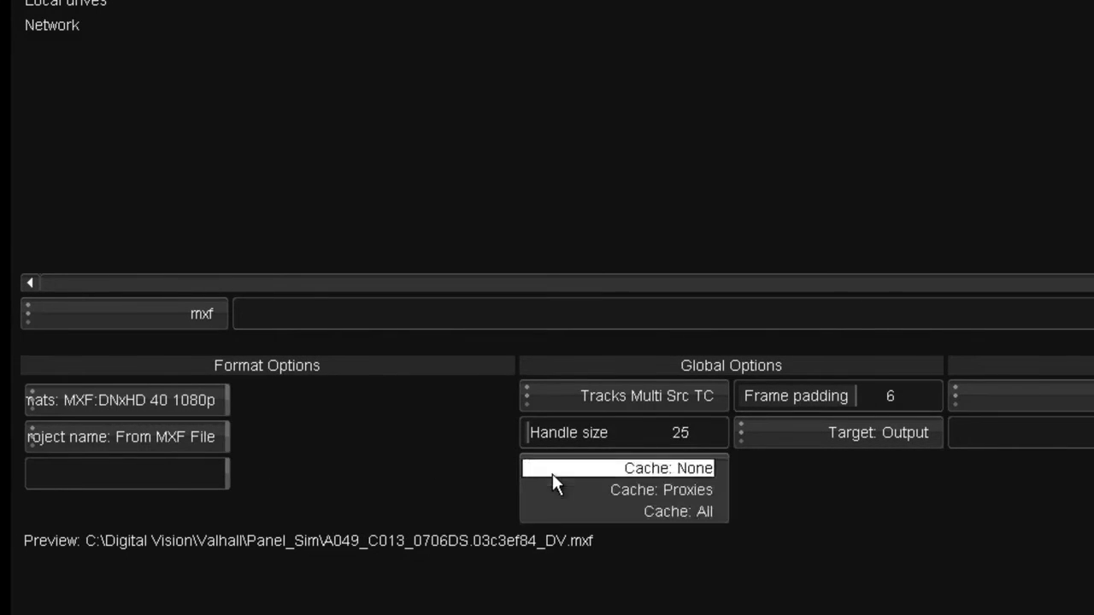
click(551, 471)
click(565, 398)
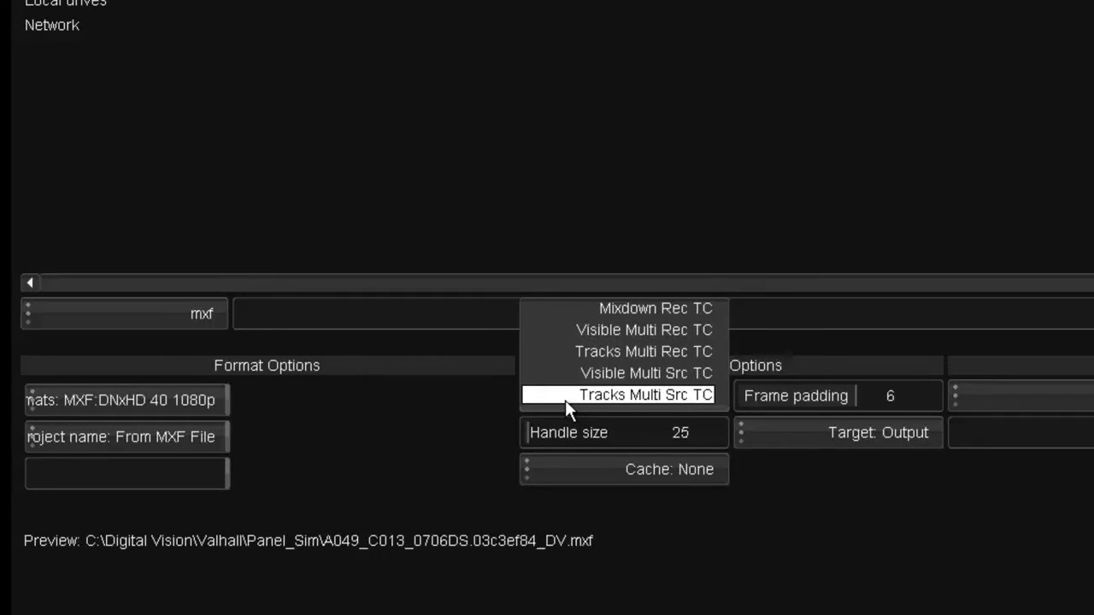
click(565, 400)
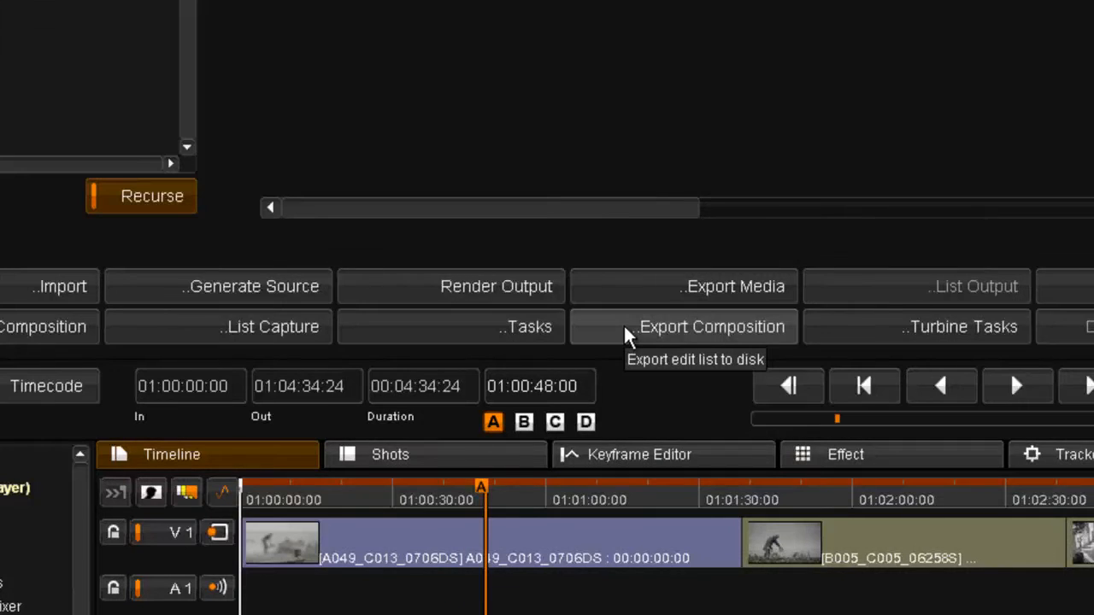
click(623, 325)
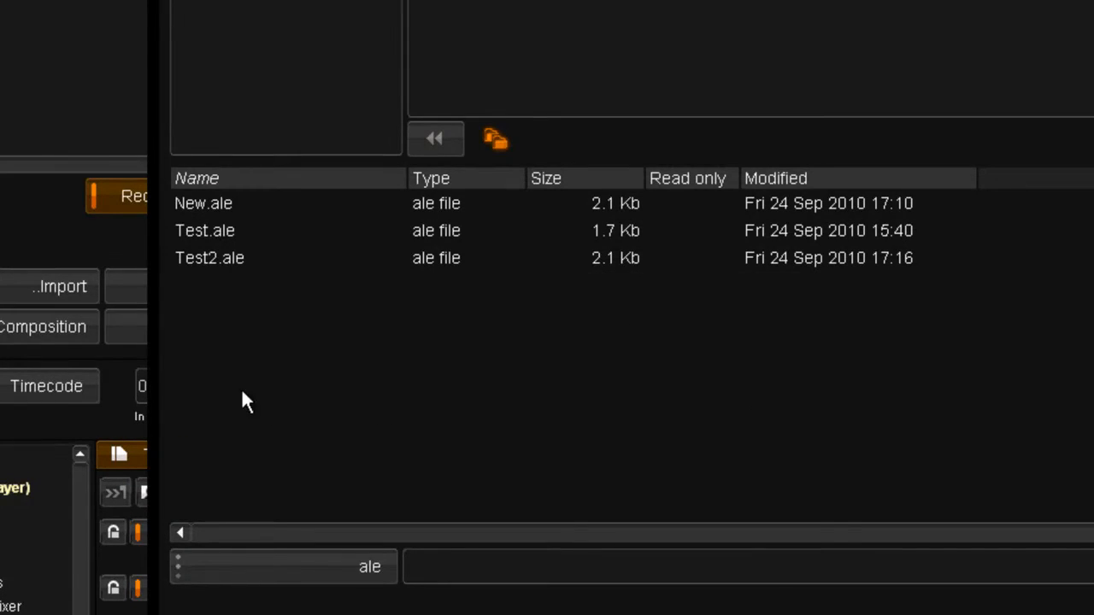
click(187, 233)
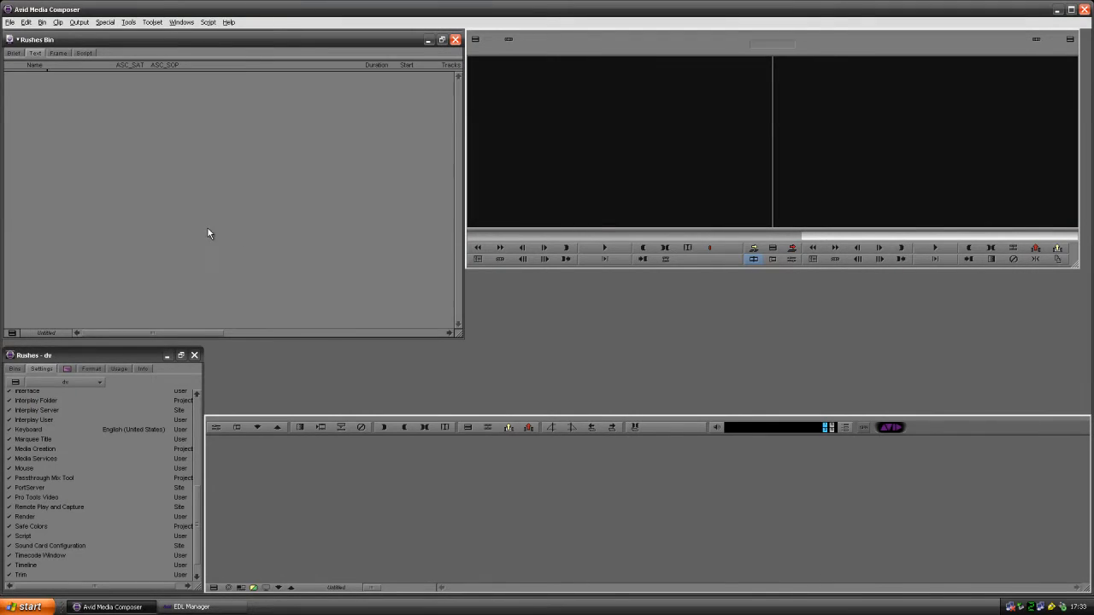
Import Test.ale into the Avid Rushes Bin and check its ASC CDL and metadata columns.
right_click(210, 224)
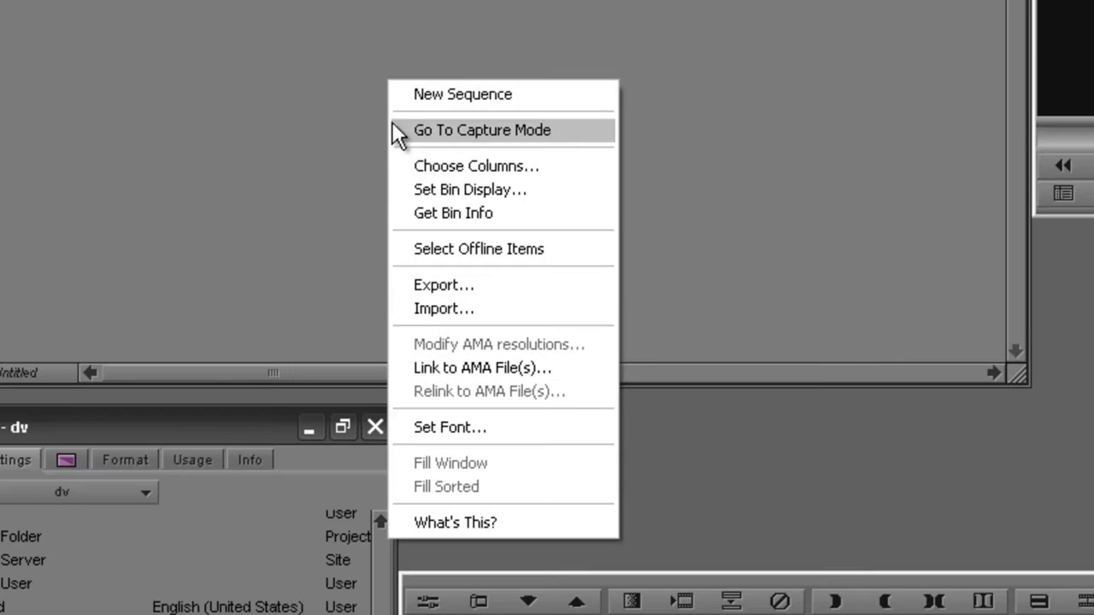
click(450, 310)
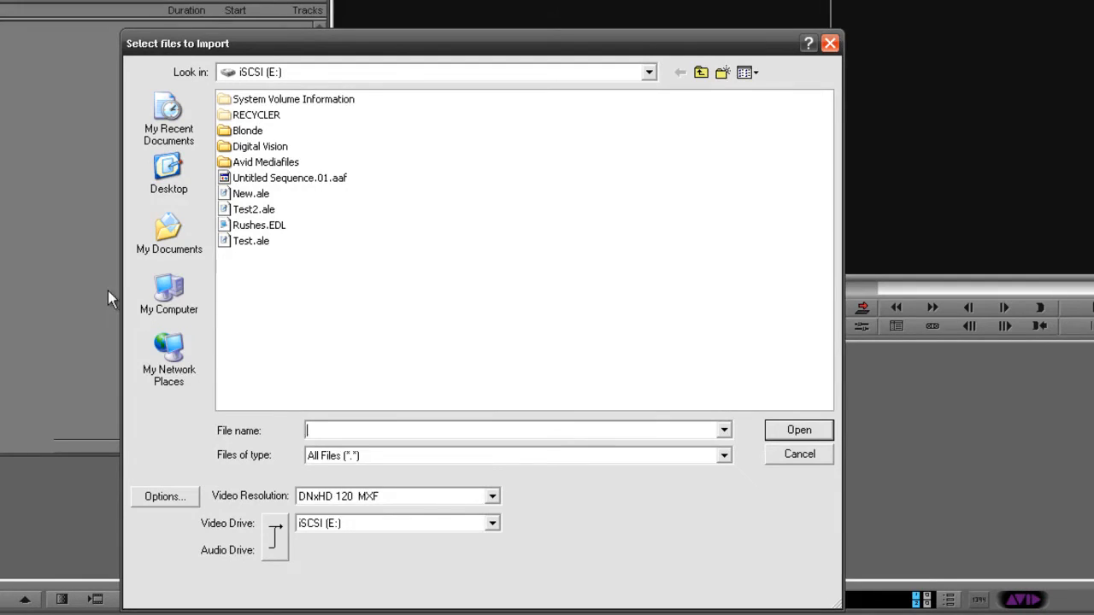
click(253, 212)
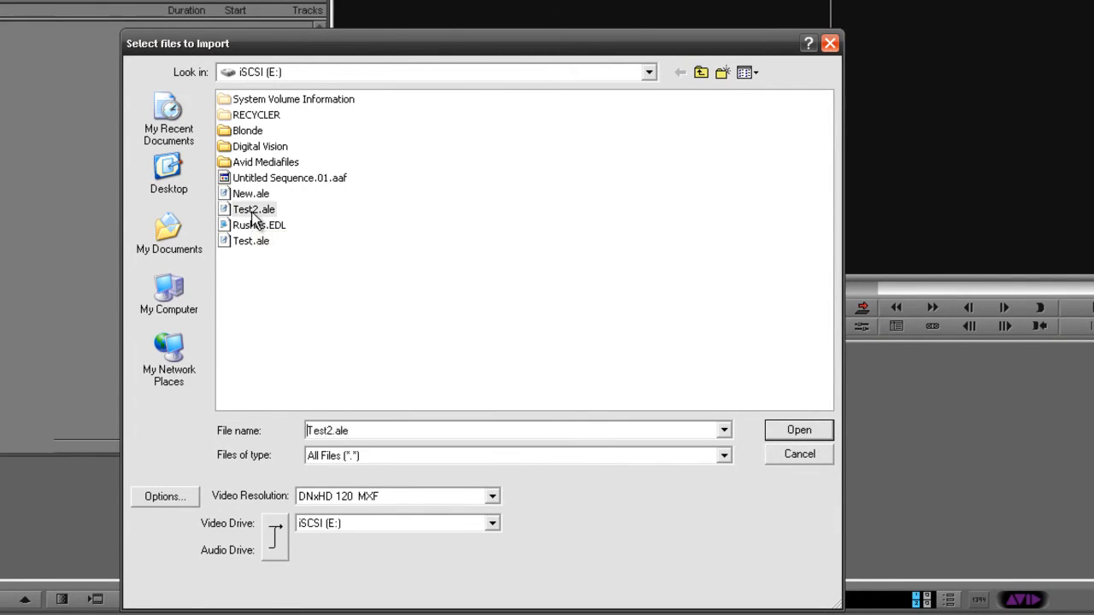
click(253, 240)
click(797, 432)
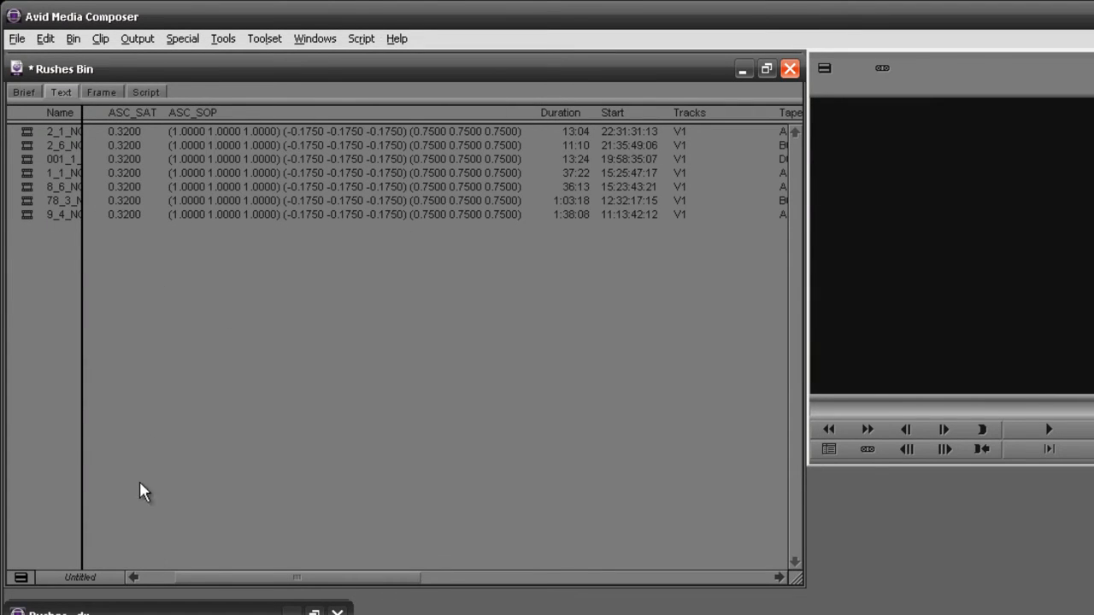
drag(211, 579, 530, 579)
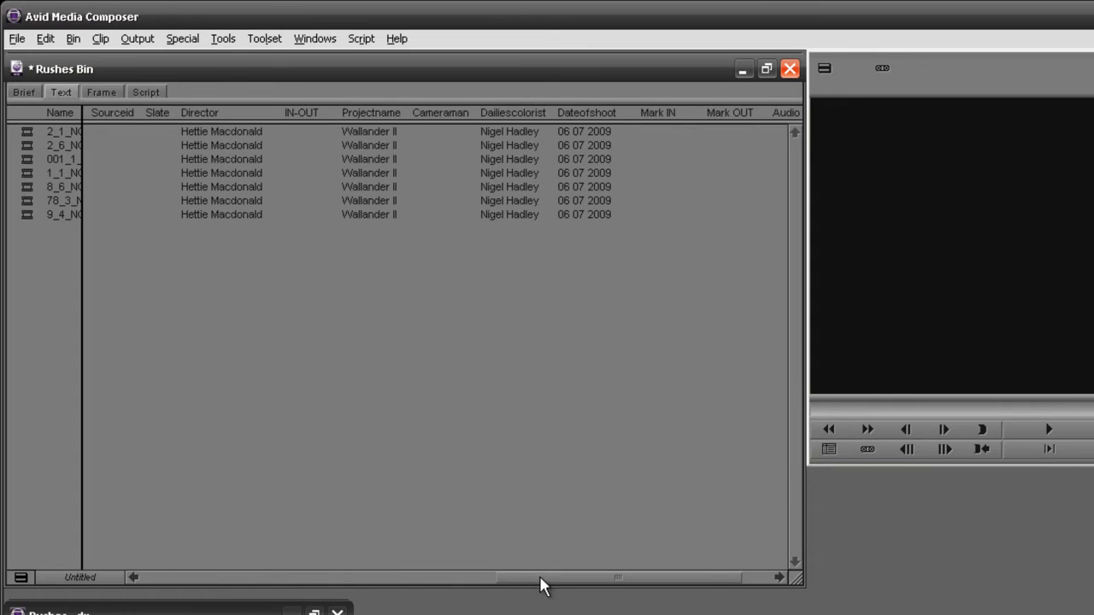
drag(542, 583, 159, 576)
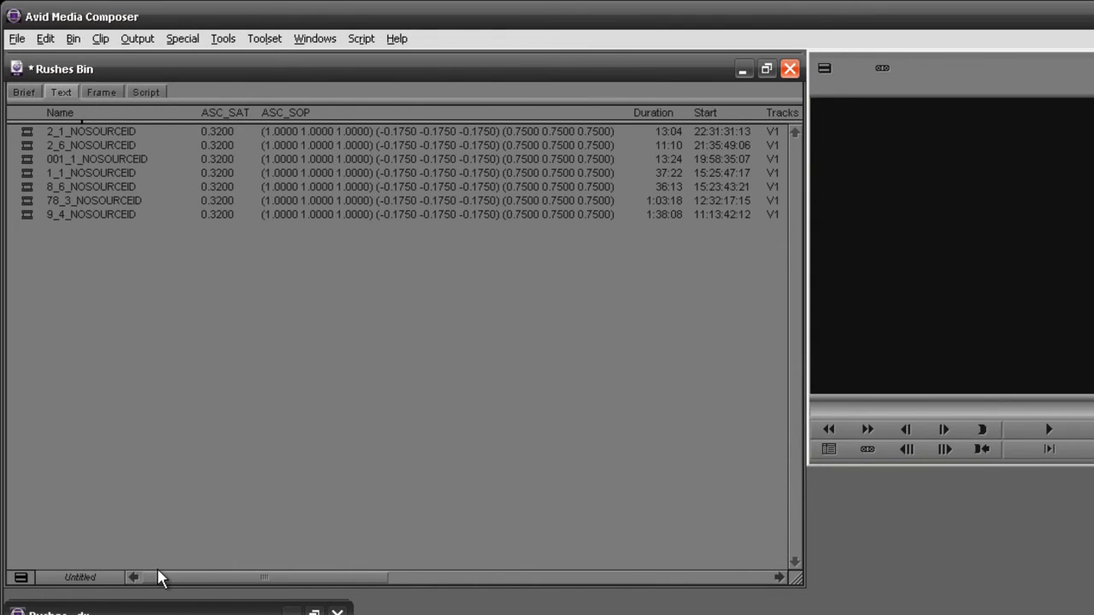
drag(114, 292, 6, 110)
Relink the selected rushes clips to their media.
right_click(27, 136)
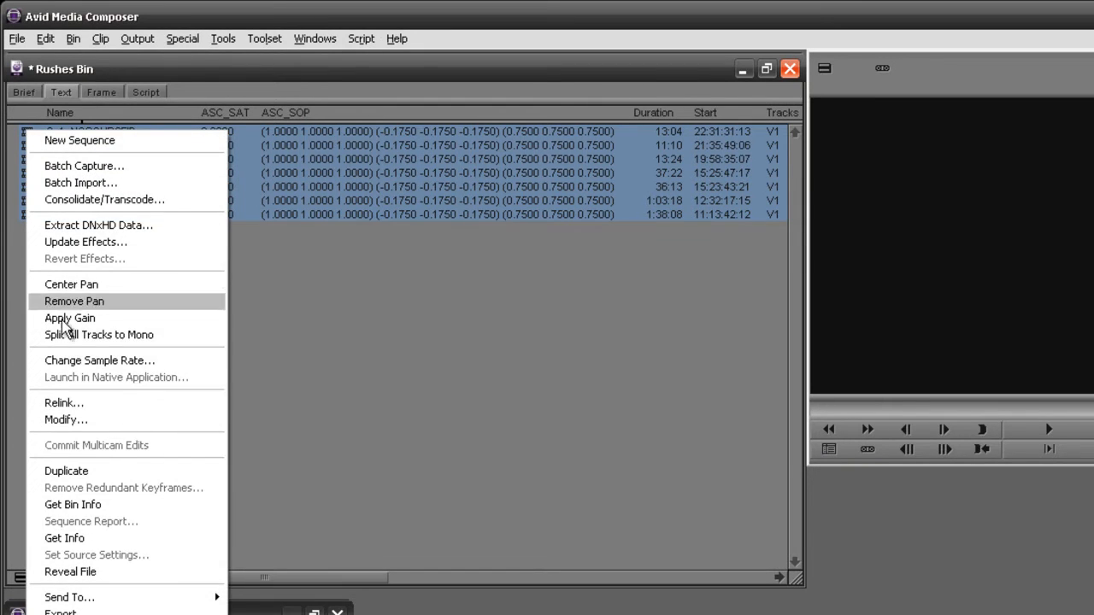
click(68, 405)
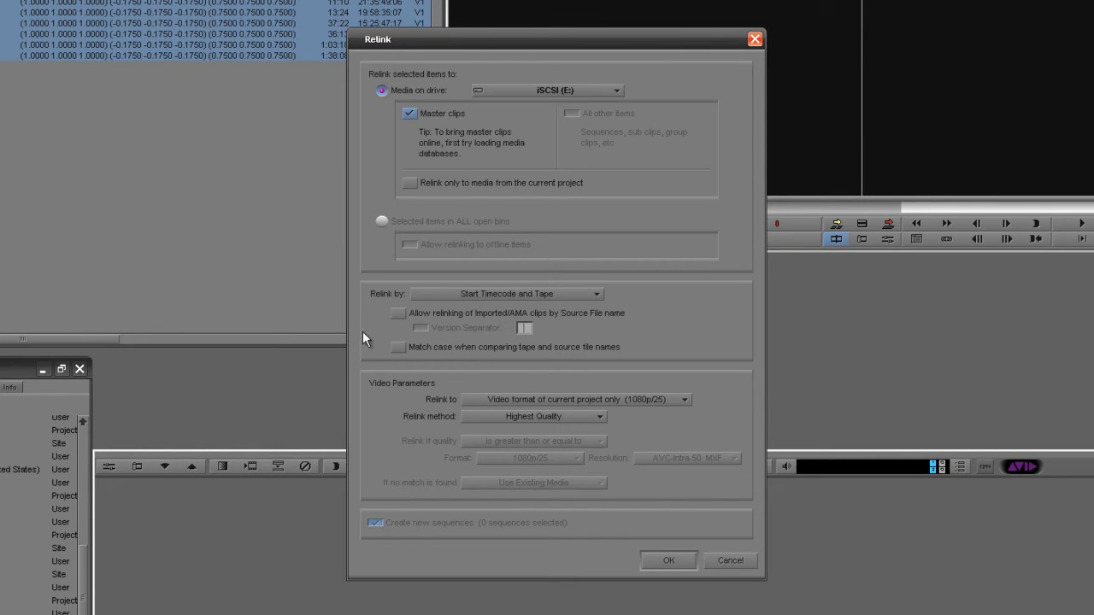
click(669, 561)
click(83, 139)
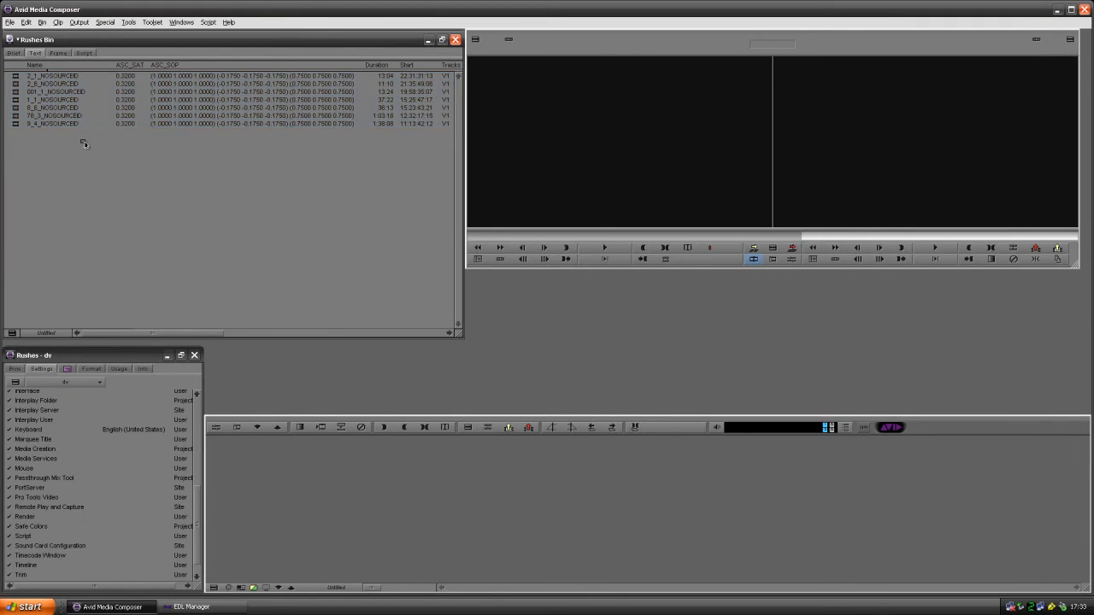
Preview each of the seven NOSOURCEID rushes clips in the source monitor.
double_click(15, 123)
double_click(15, 115)
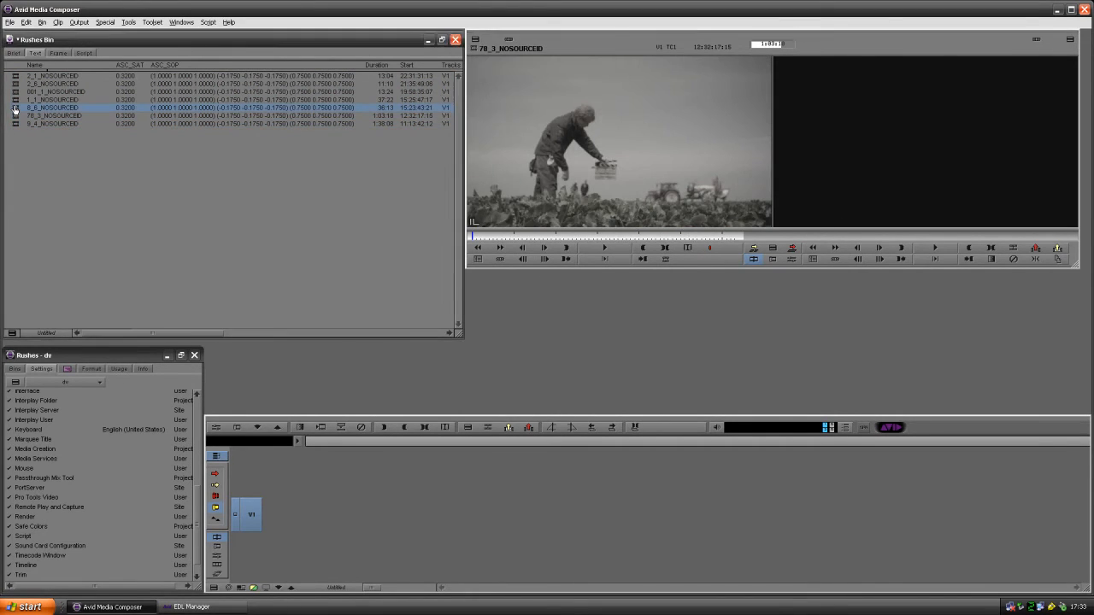
double_click(14, 108)
double_click(15, 100)
double_click(15, 91)
double_click(14, 84)
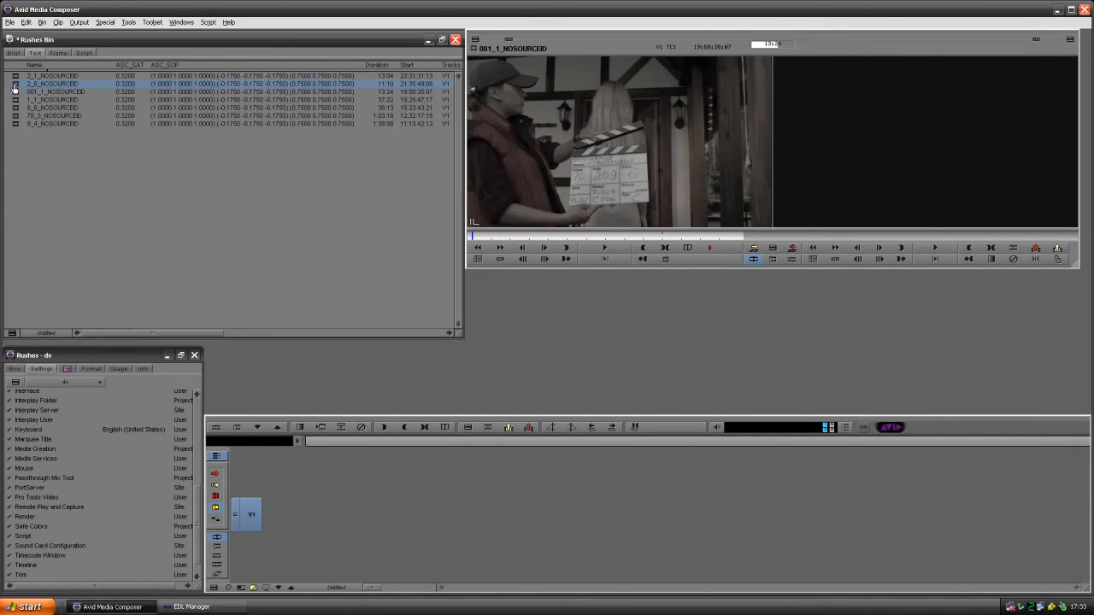
double_click(14, 76)
Edit all seven bin clips into a new 4:34:24 sequence and scrub through it.
click(77, 157)
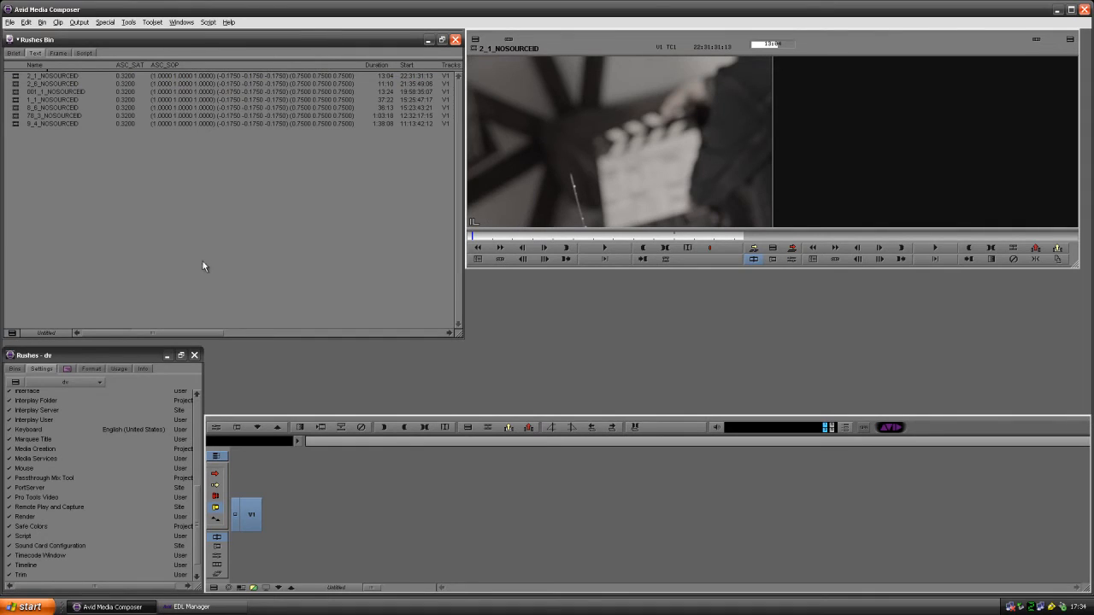
mouse_move(97, 199)
mouse_down()
mouse_move(3, 67)
mouse_move(24, 82)
mouse_move(295, 473)
mouse_move(298, 499)
mouse_up()
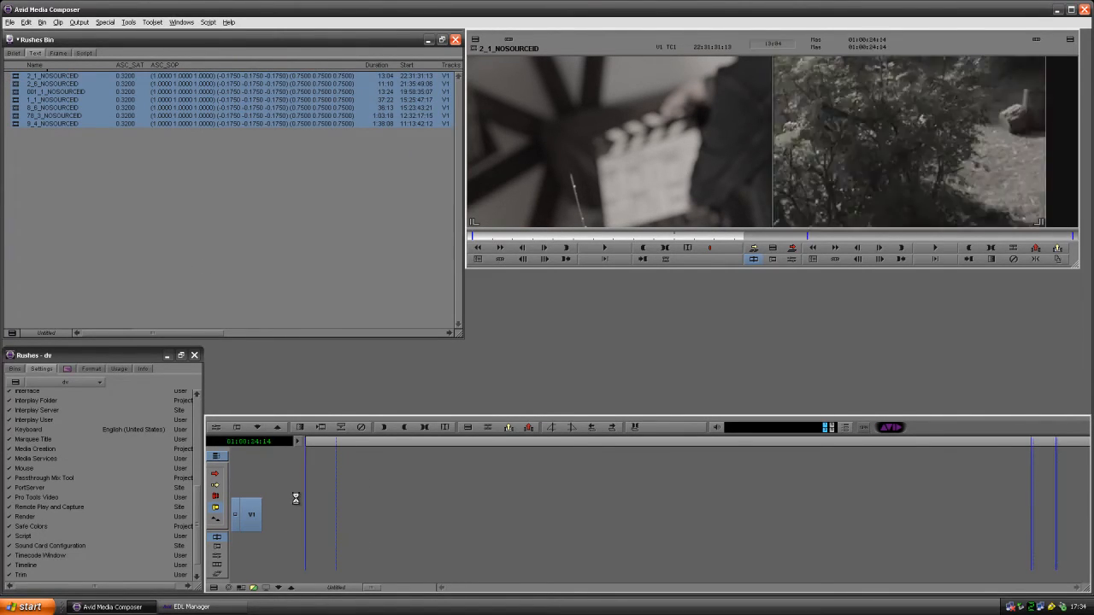
drag(333, 554, 376, 523)
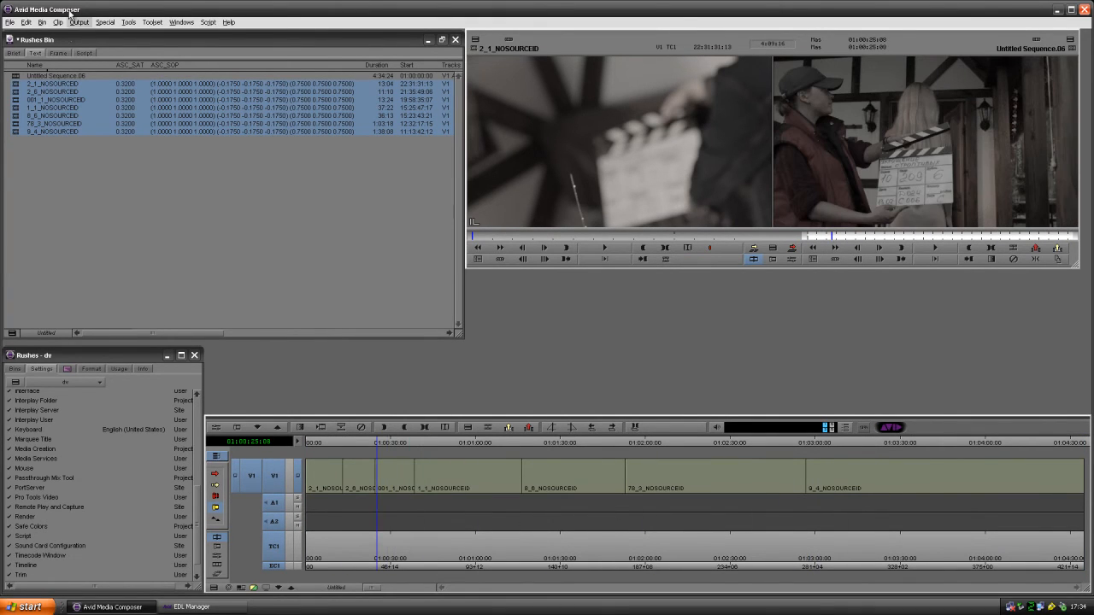
Open EDL Manager and load the current sequence into a new EDL.
click(105, 24)
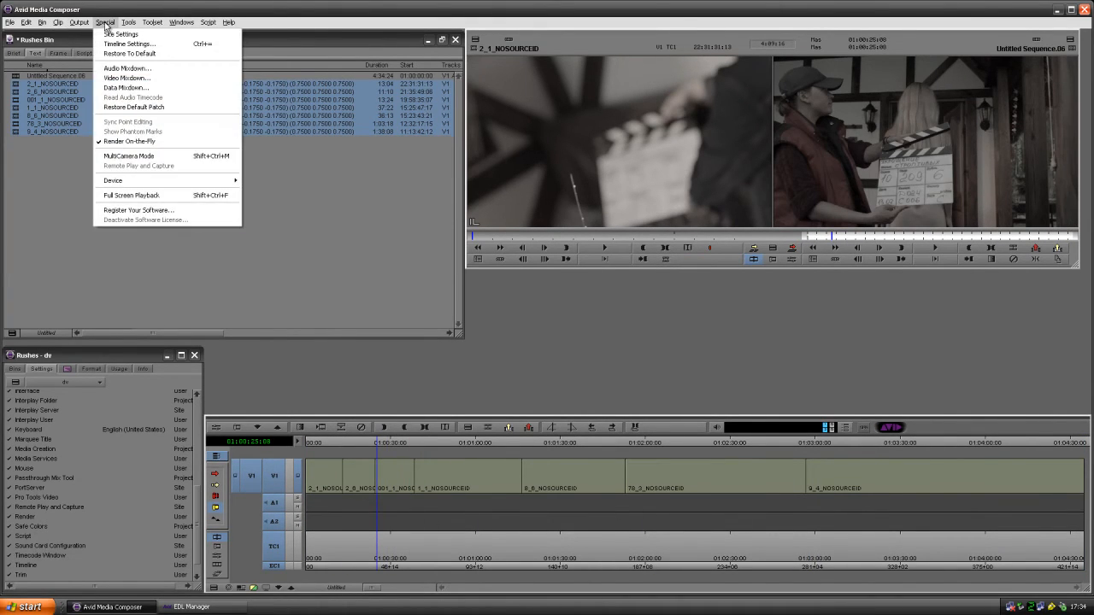
mouse_move(79, 22)
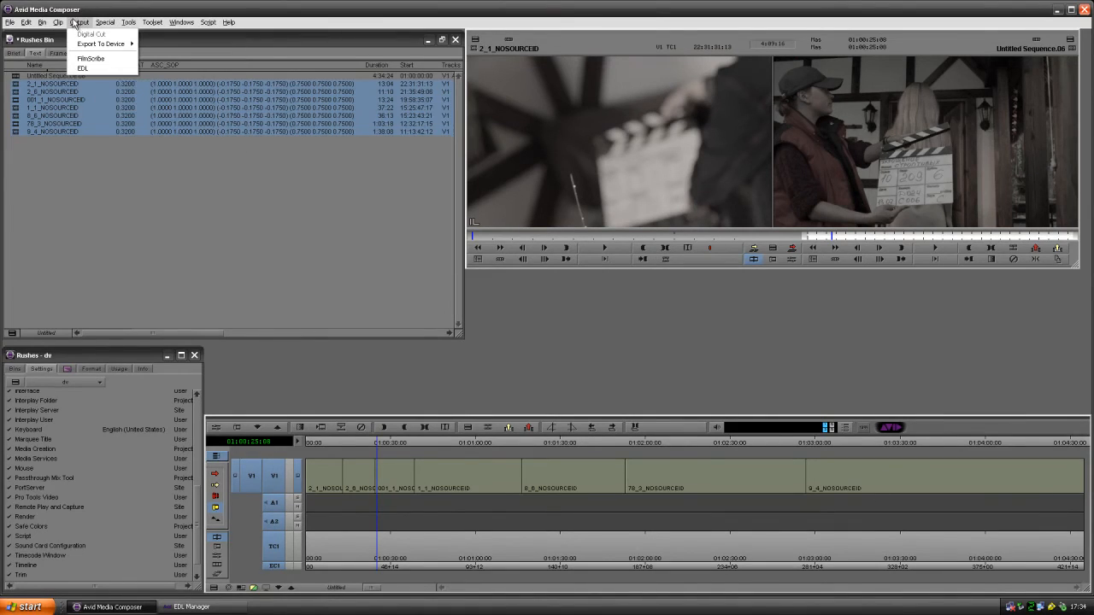
click(84, 70)
click(11, 23)
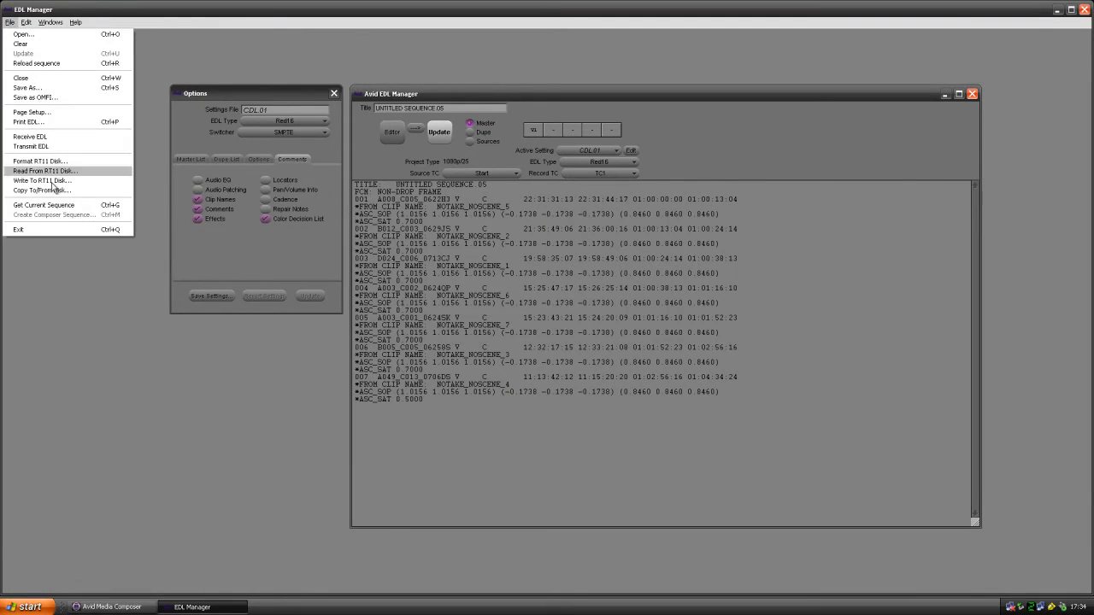
click(46, 206)
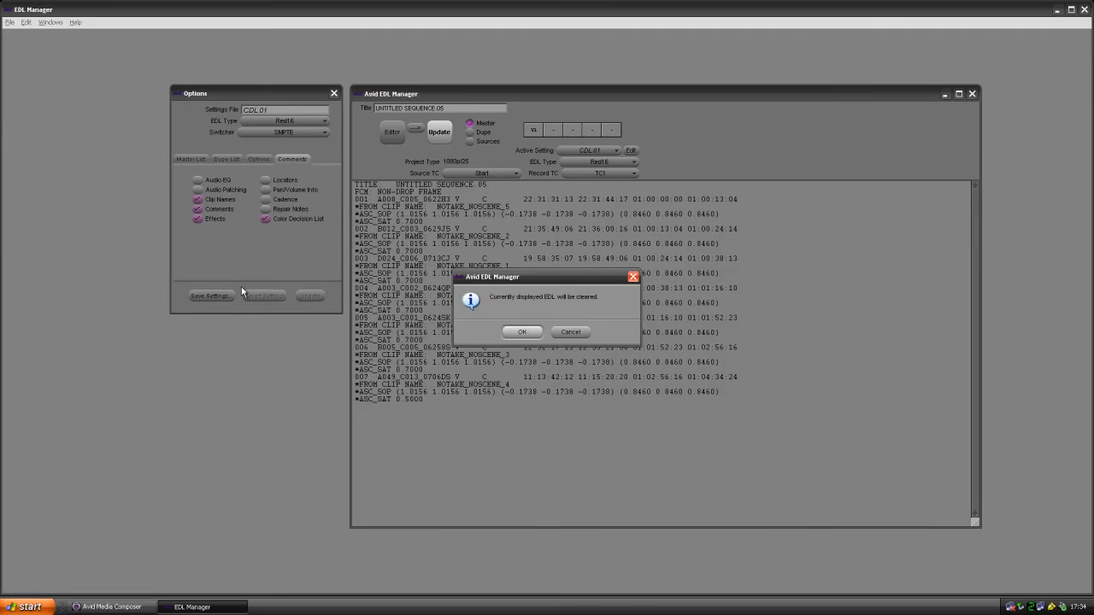
click(521, 332)
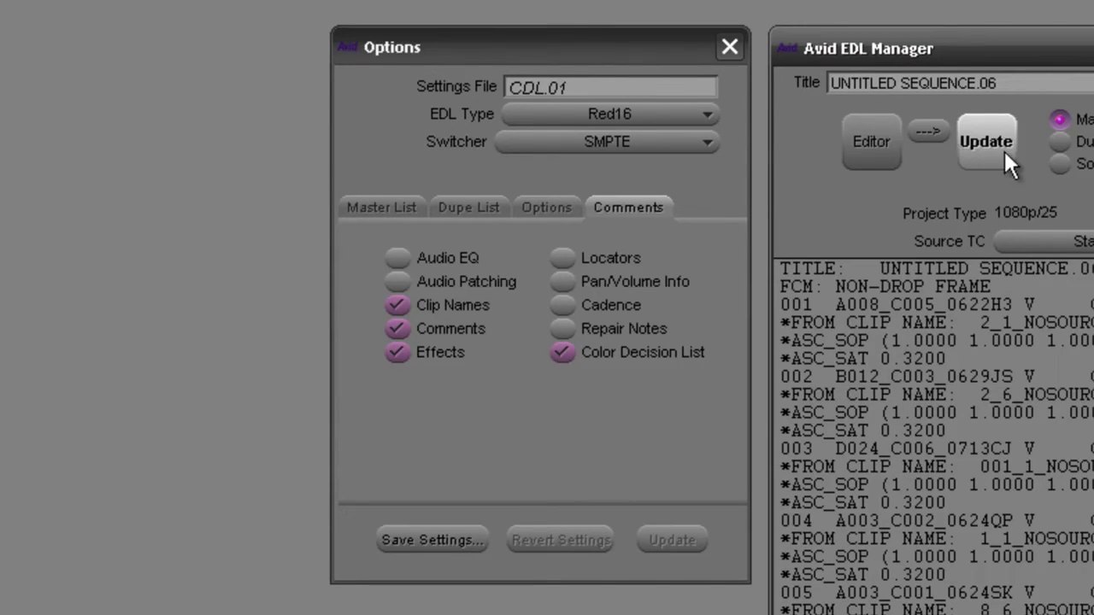
Retitle the EDL 'Rushes' and update the list.
drag(1022, 83, 762, 81)
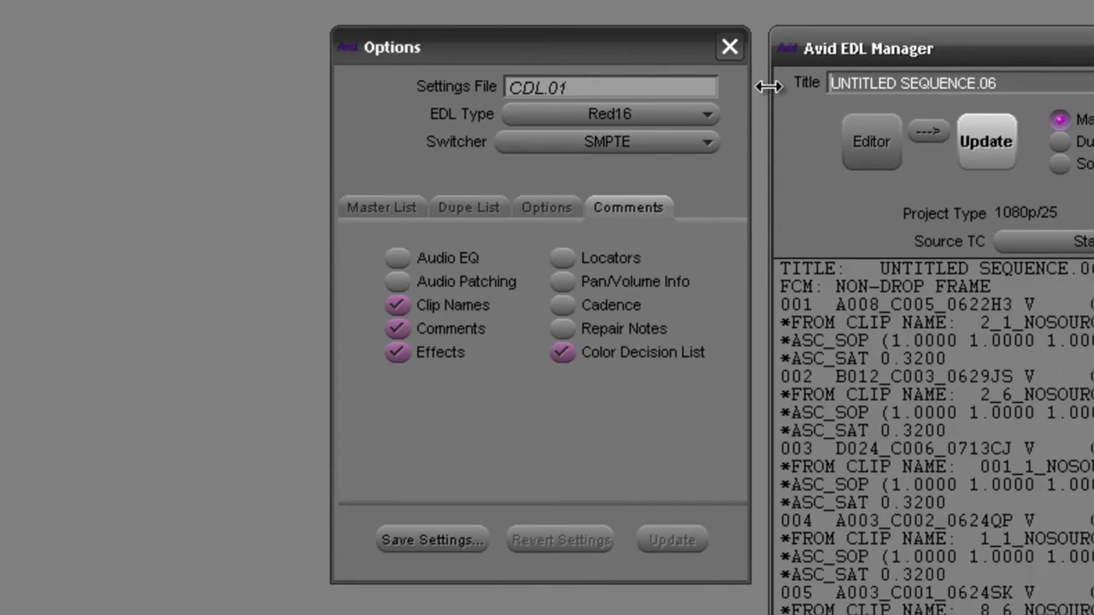
text(Rushes)
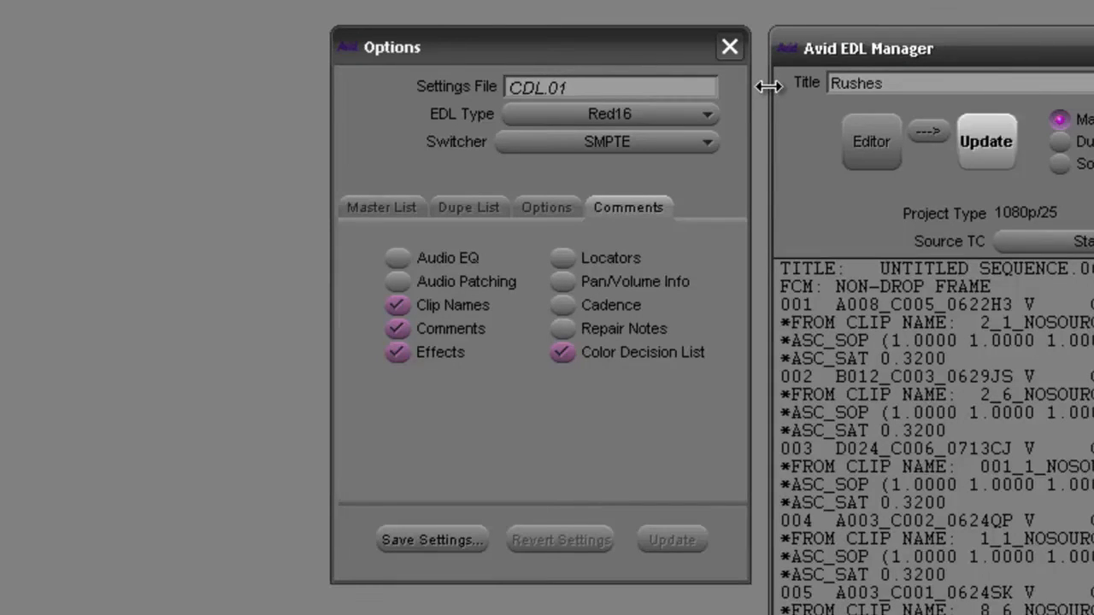
click(977, 141)
Save the EDL as Rushes.EDL, overwriting the existing file.
click(0, 0)
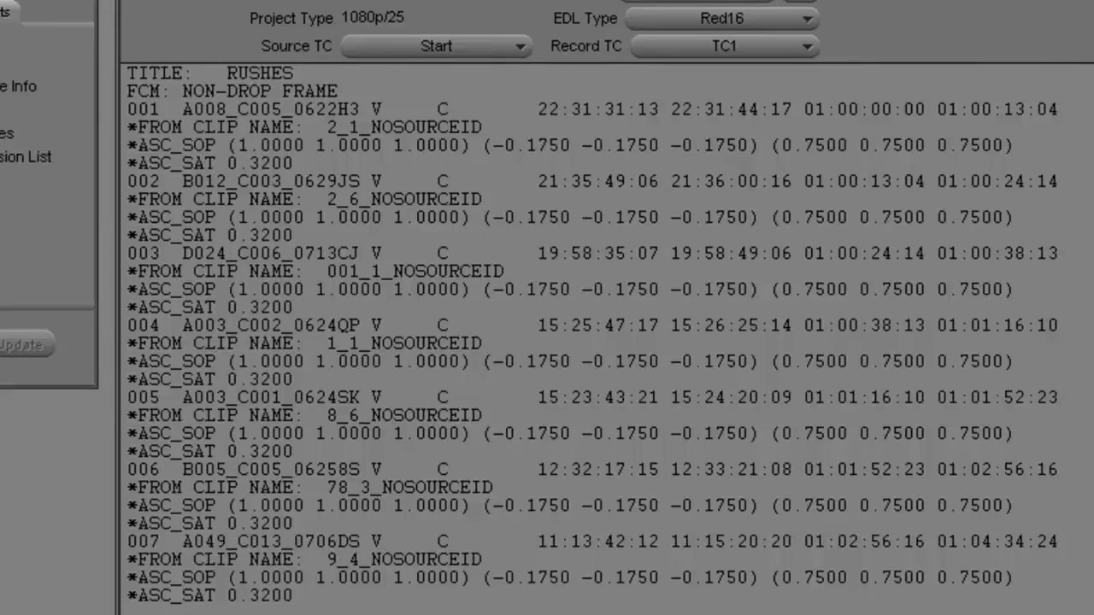
key(ctrl+s)
click(390, 366)
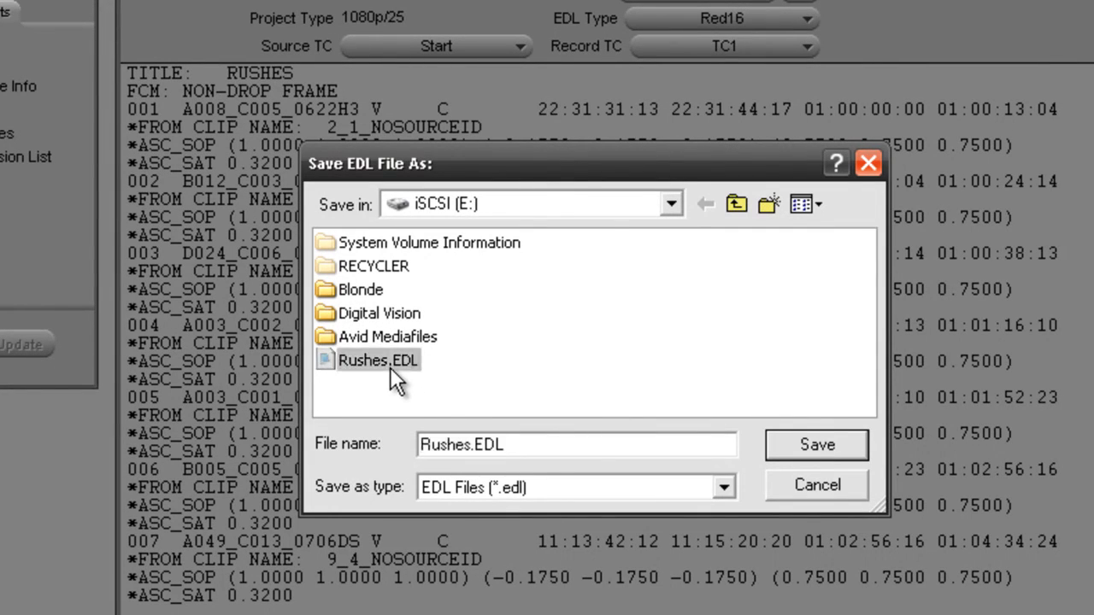
click(810, 442)
click(545, 441)
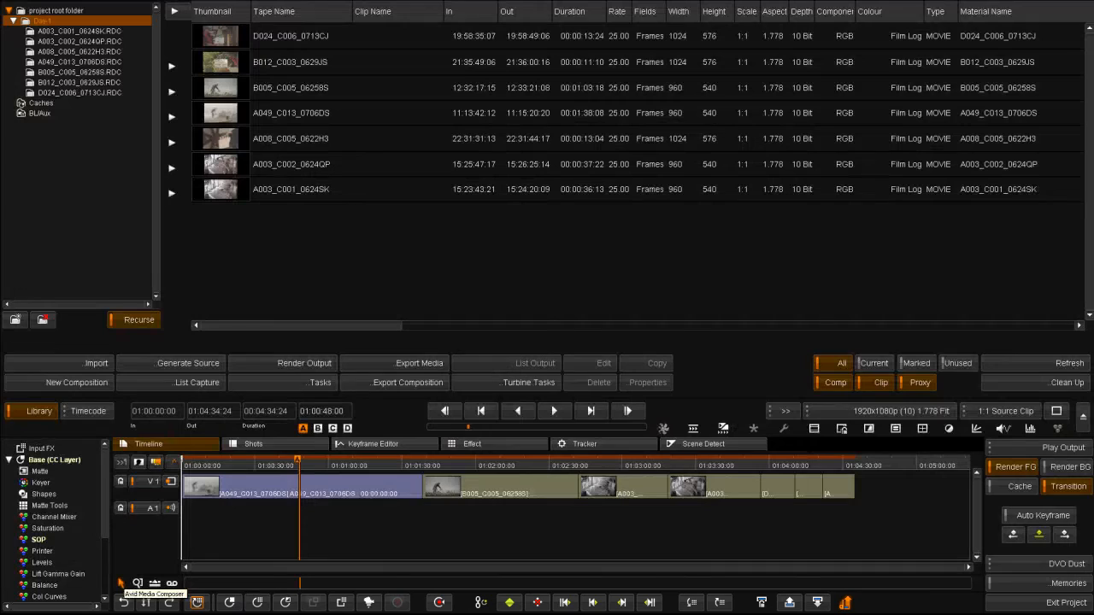
Import Rushes.EDL from drive E as a new composition, conformed with ASC CDL layers.
click(67, 363)
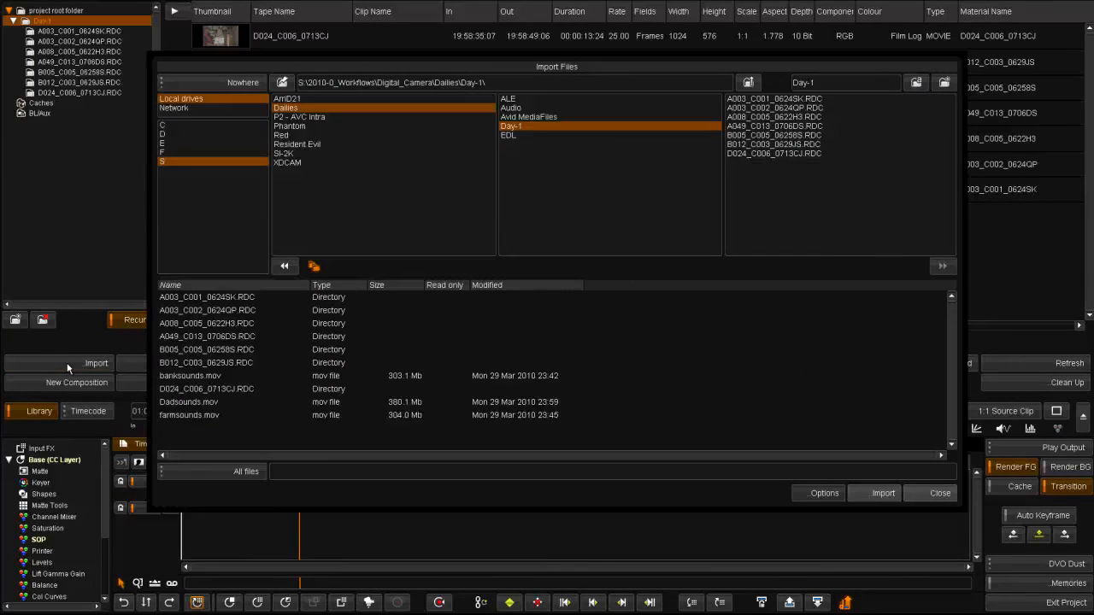
click(177, 144)
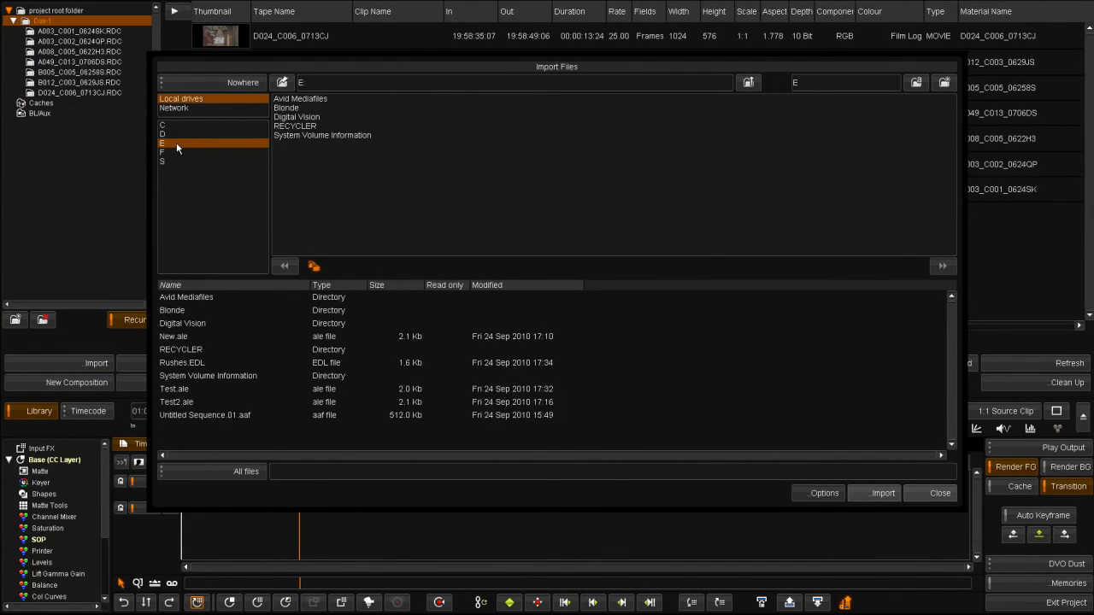
click(210, 362)
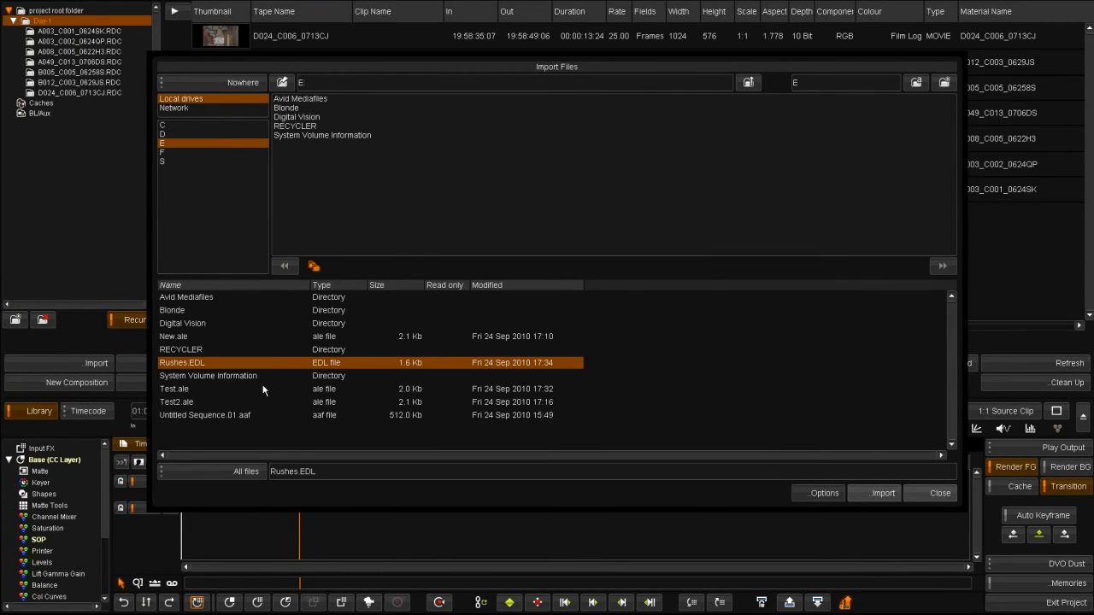
click(883, 493)
click(555, 191)
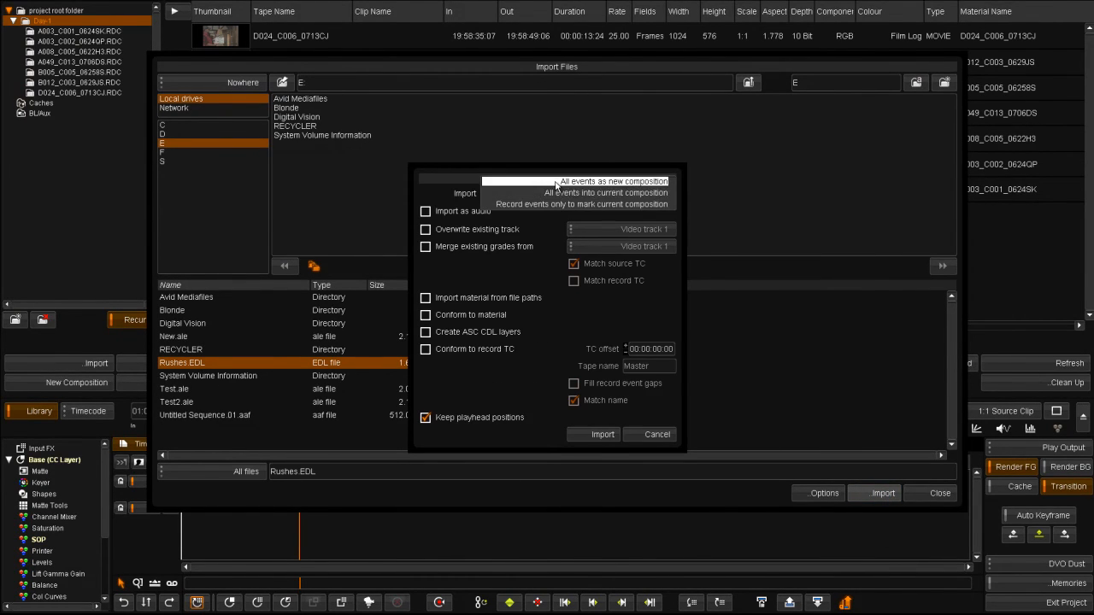
click(554, 181)
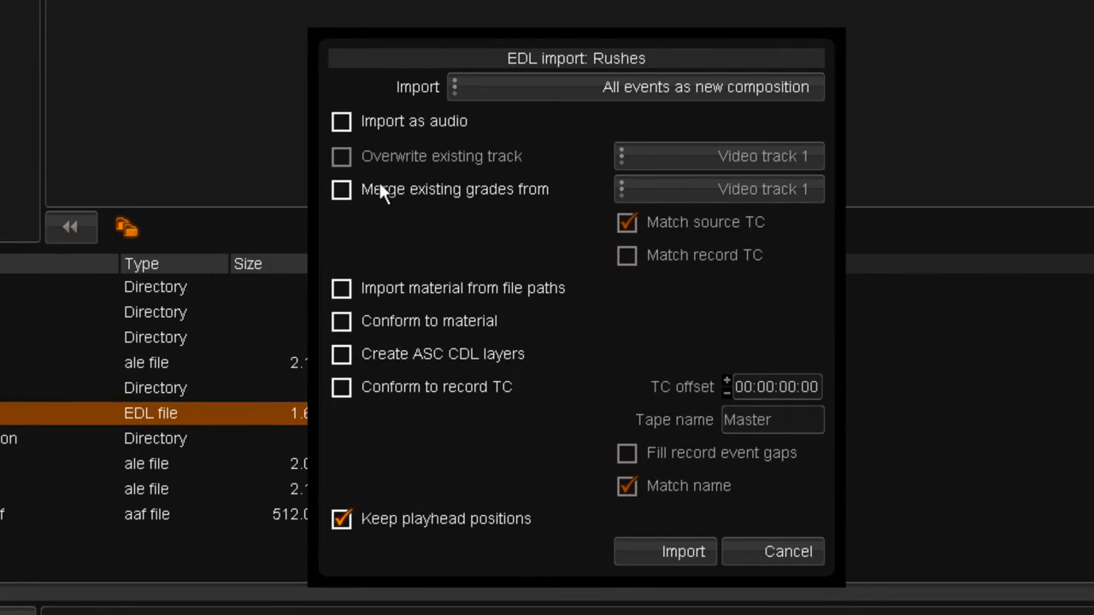
click(354, 315)
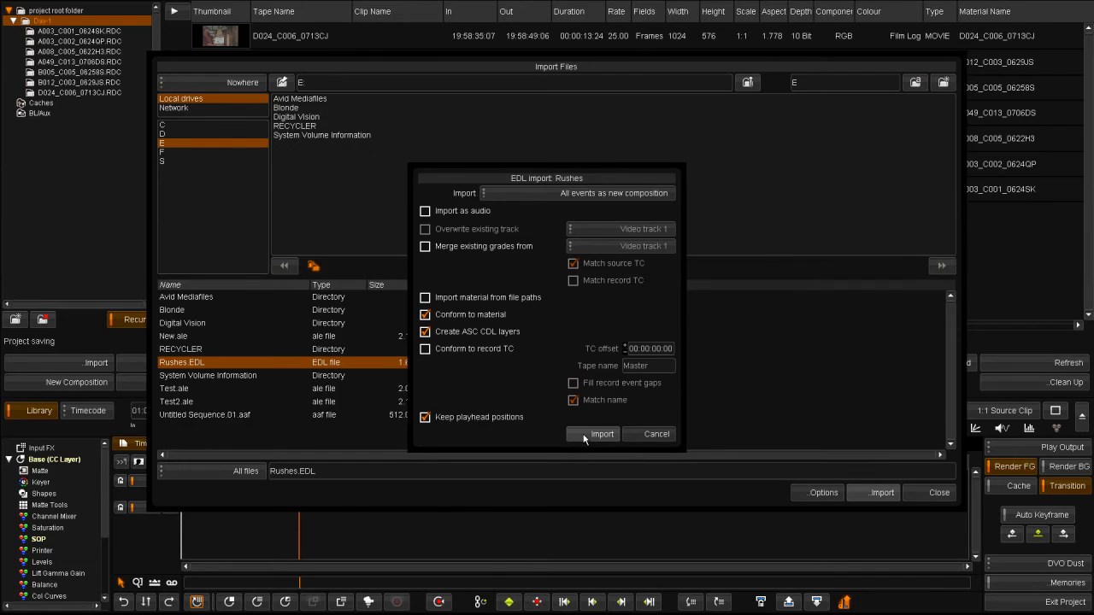
click(594, 434)
click(925, 494)
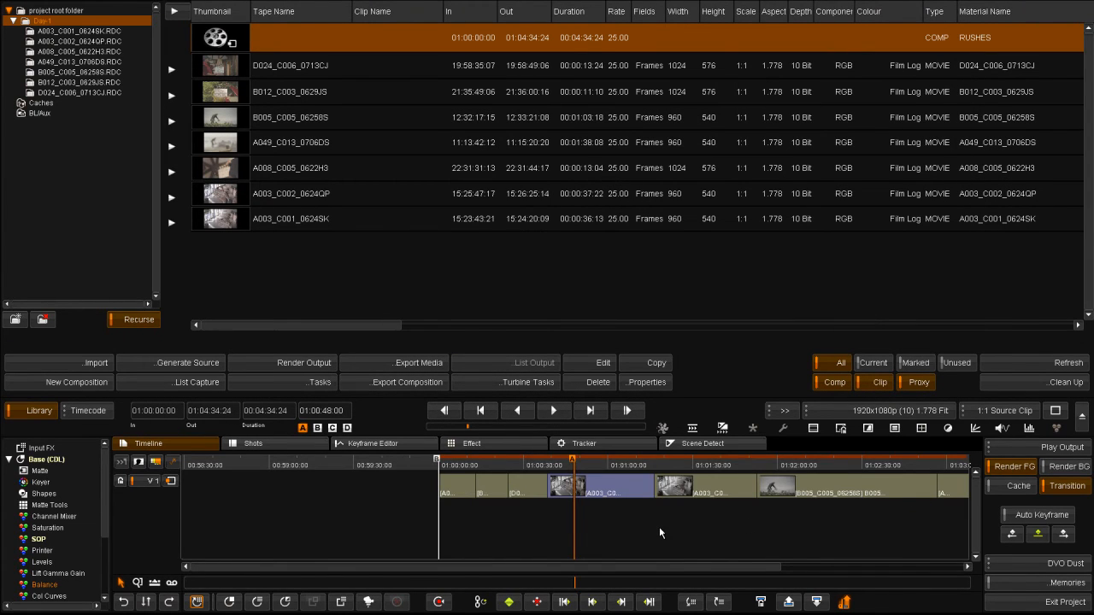
Hide the library, scrub the RUSHES shots, and check the SOP offset of -0.175.
click(52, 411)
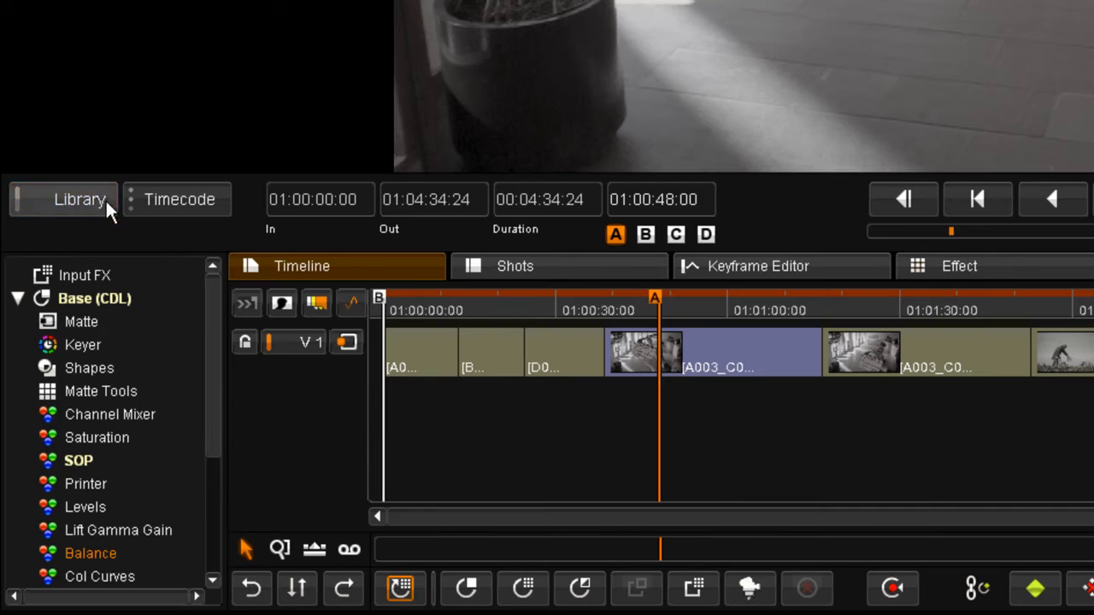
drag(413, 301, 1093, 297)
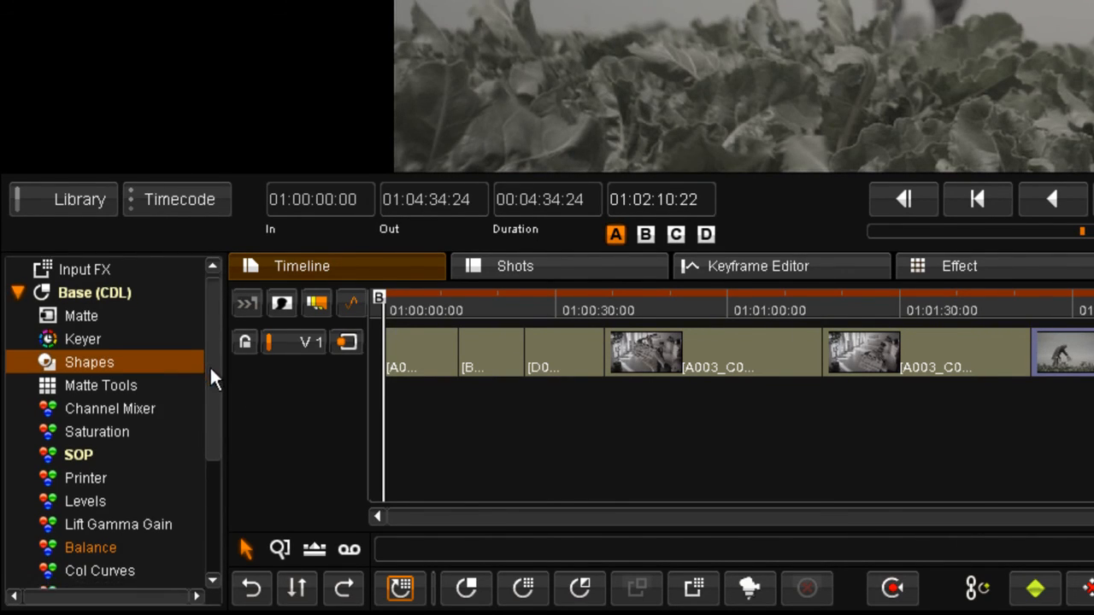
scroll(209, 365, down, 3)
click(73, 297)
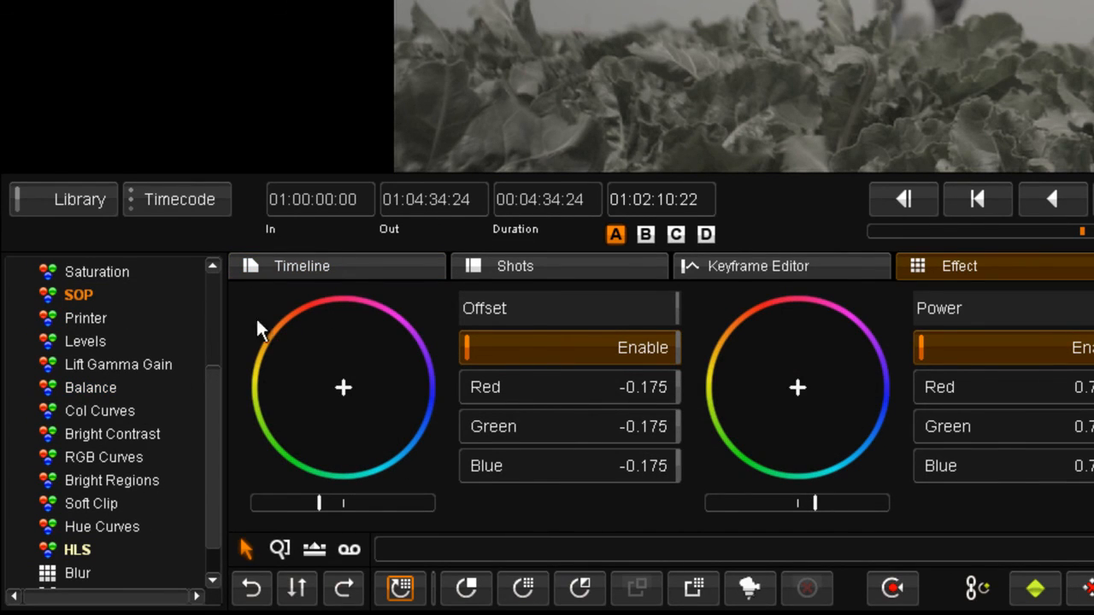
click(316, 266)
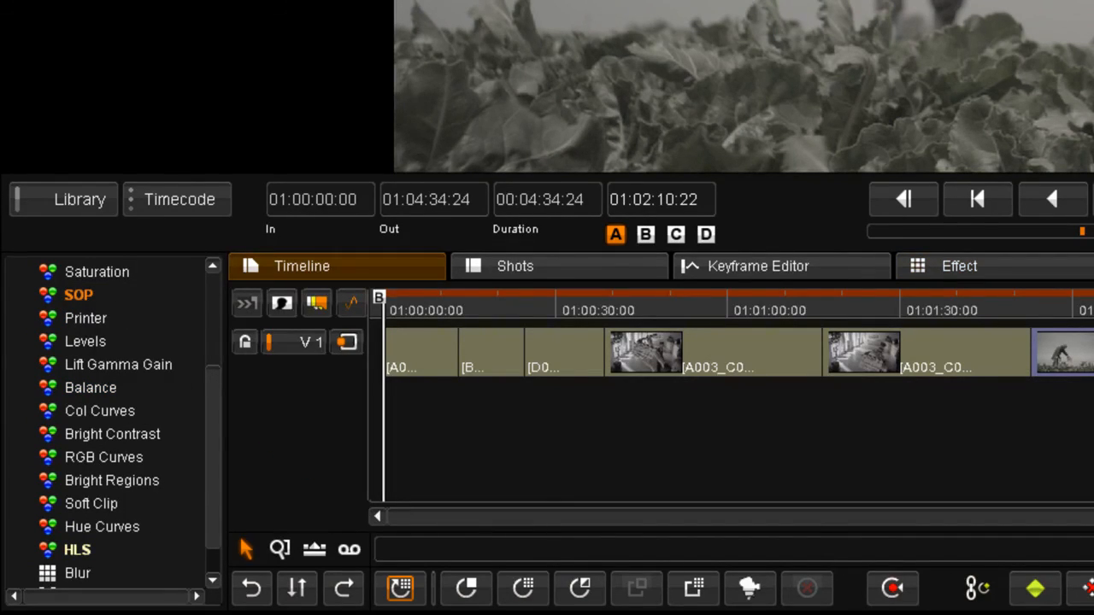
drag(1093, 312, 605, 472)
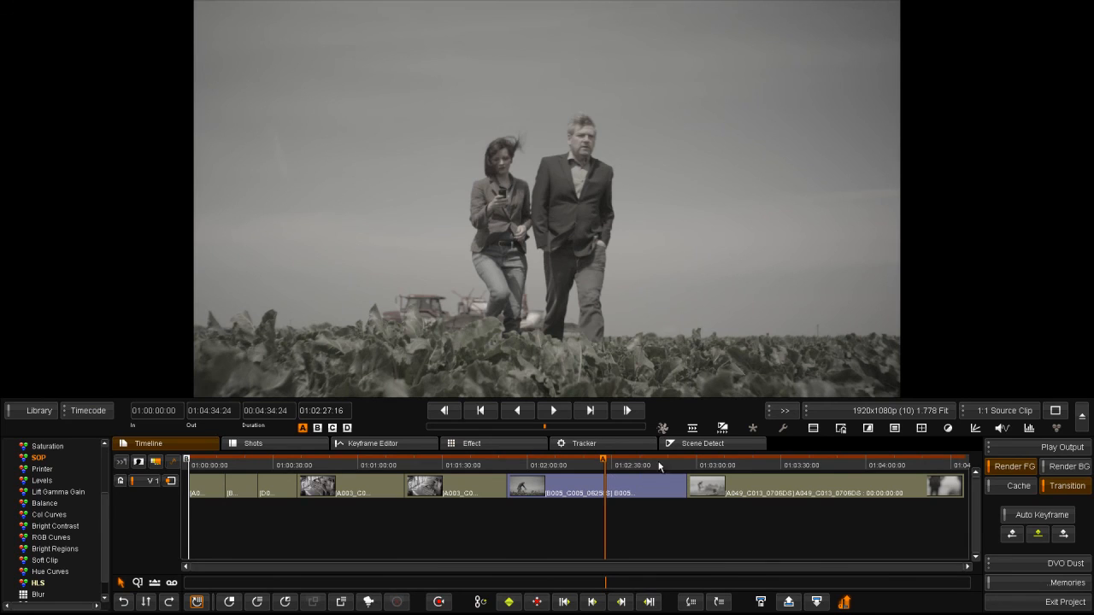
Select the Base (CDL) layer and set Play Output to Play Source.
scroll(107, 468, up, 2)
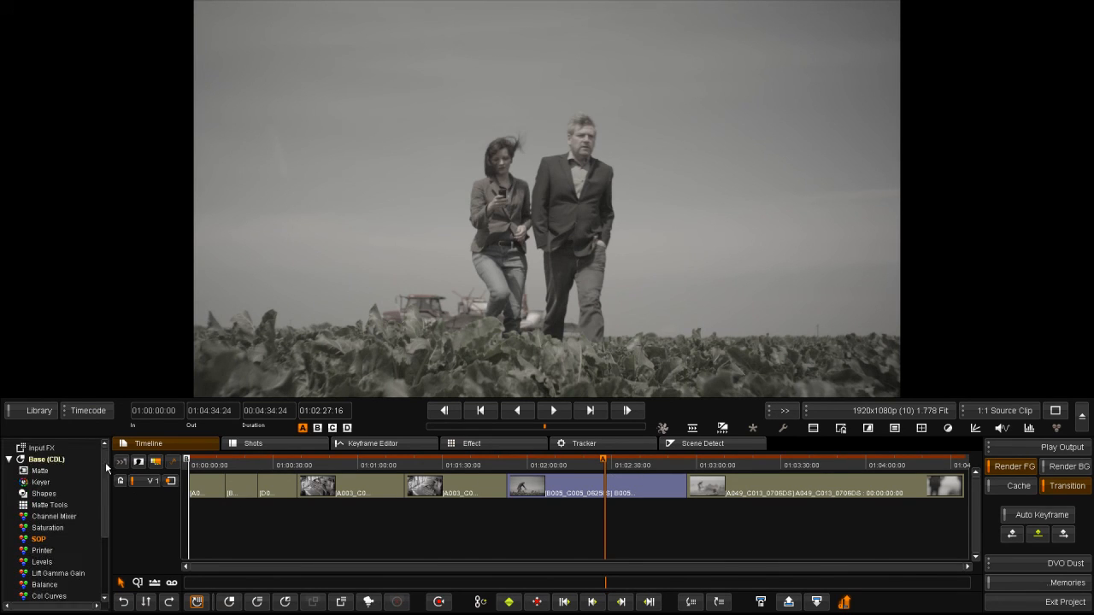
click(40, 463)
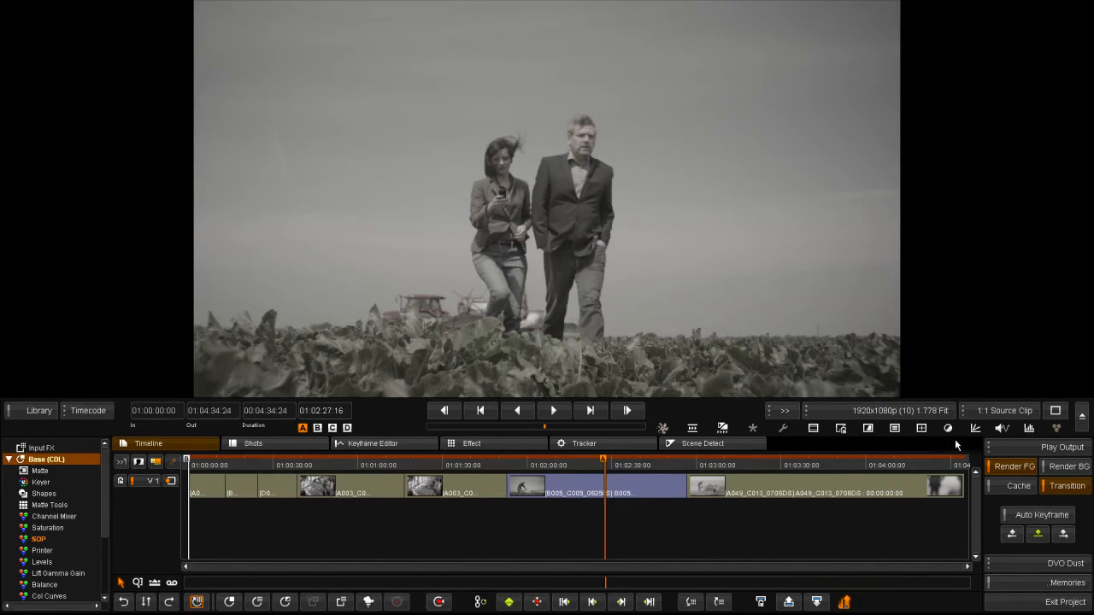
click(993, 445)
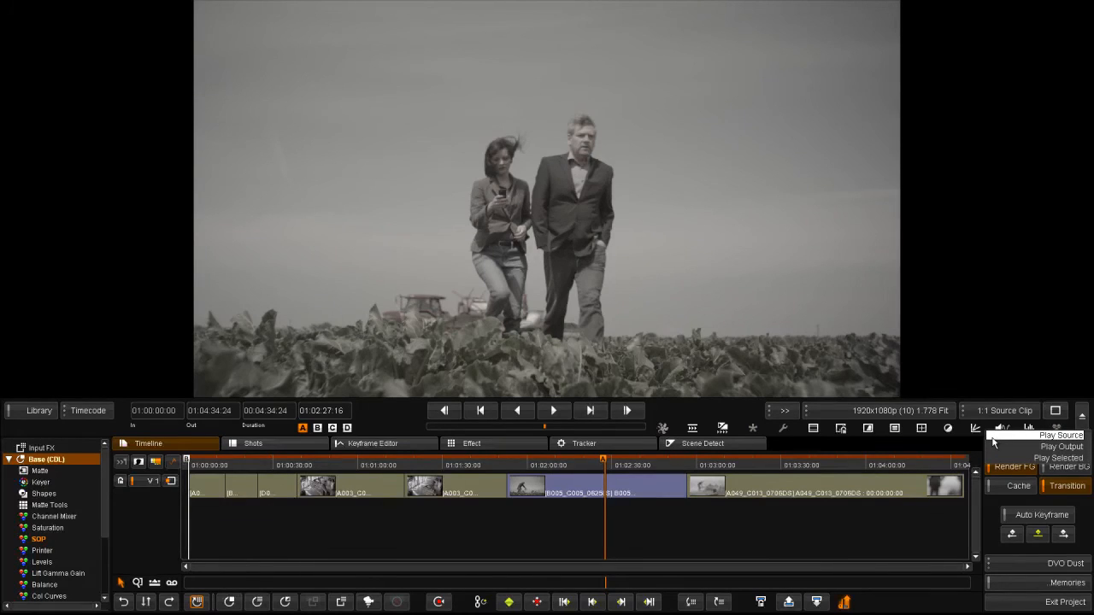
click(993, 437)
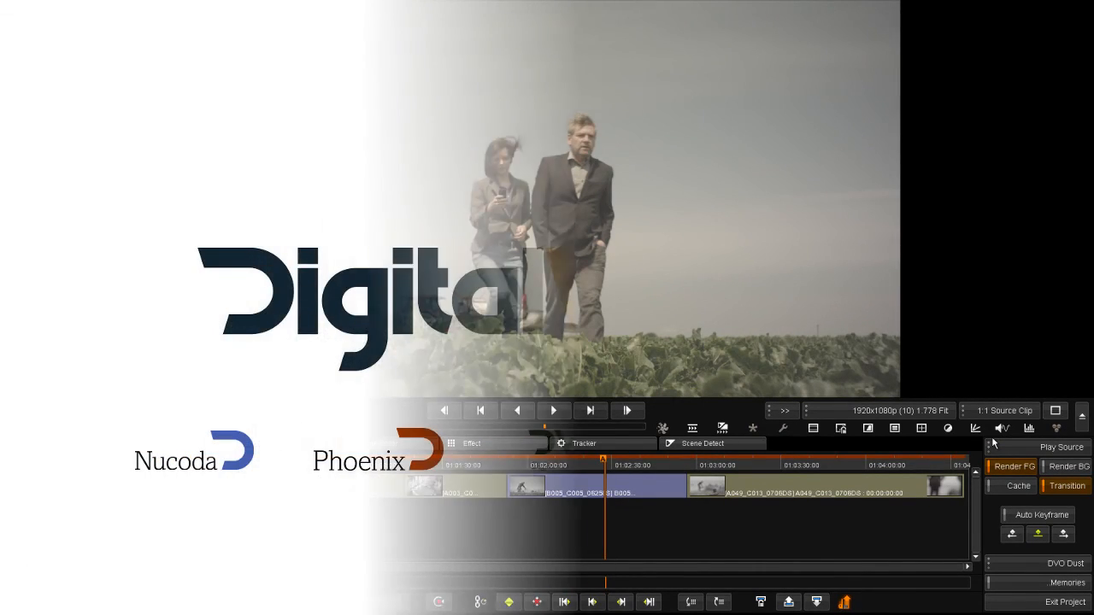